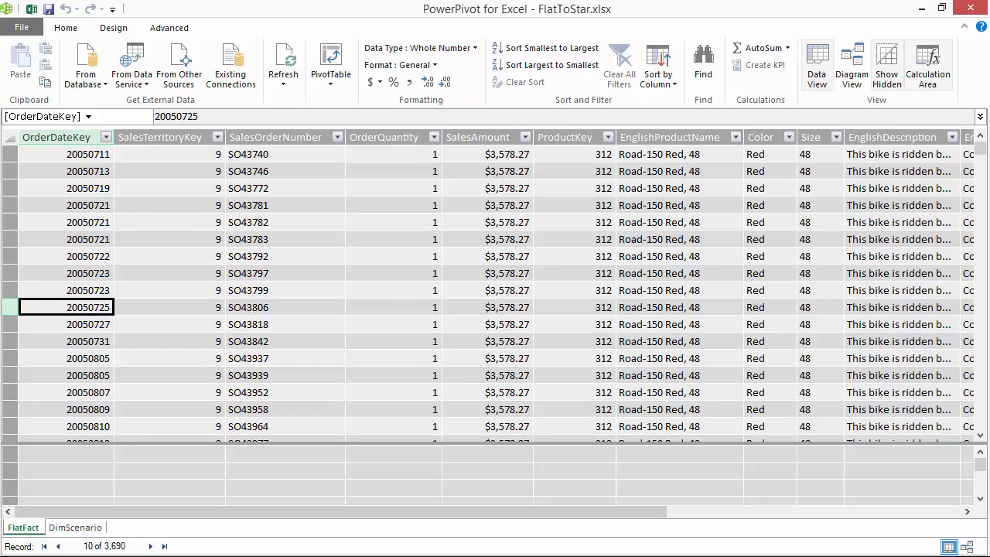
# Switch to the FlatToStar.xlsx workbook in Excel, maximize its window and collapse the formula bar to one line
pyautogui.click(88, 240)
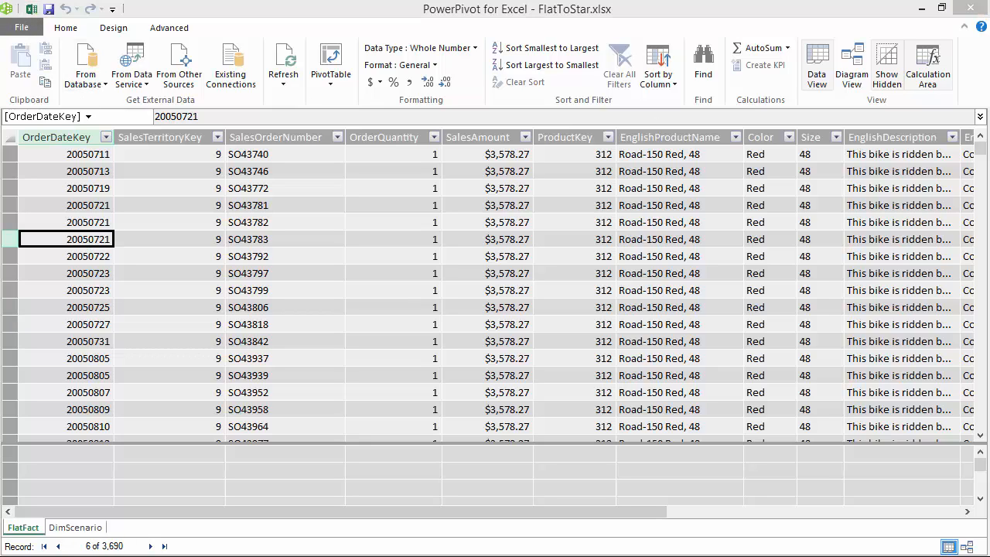
pyautogui.hotkey('alt', 'Tab')
pyautogui.hotkey('alt', 'Tab')
pyautogui.hotkey('alt', 'Tab')
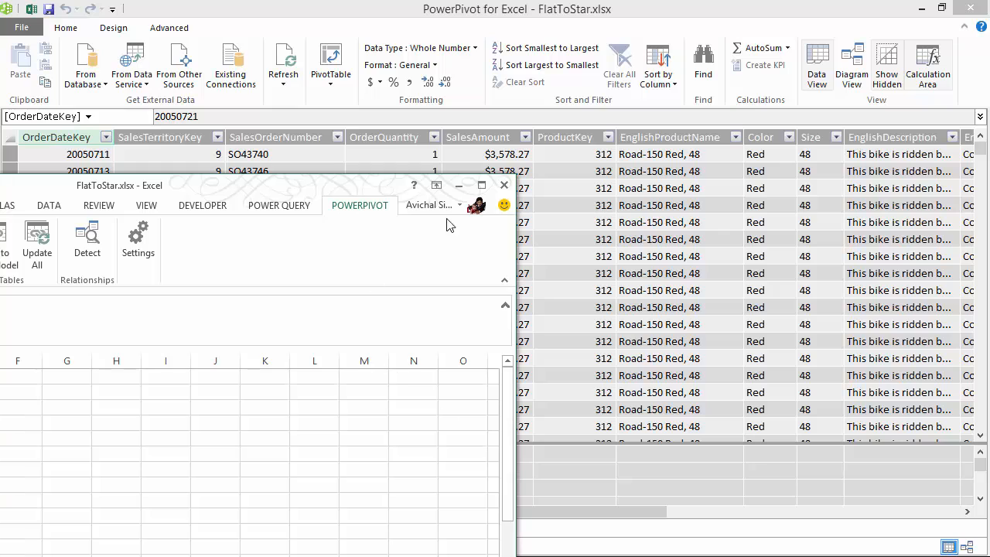
pyautogui.click(481, 185)
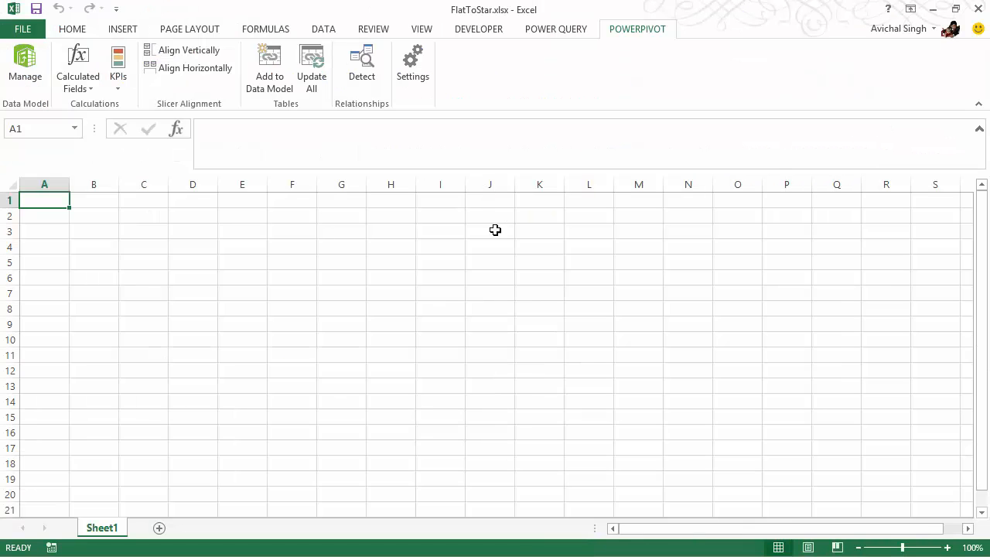
pyautogui.click(979, 130)
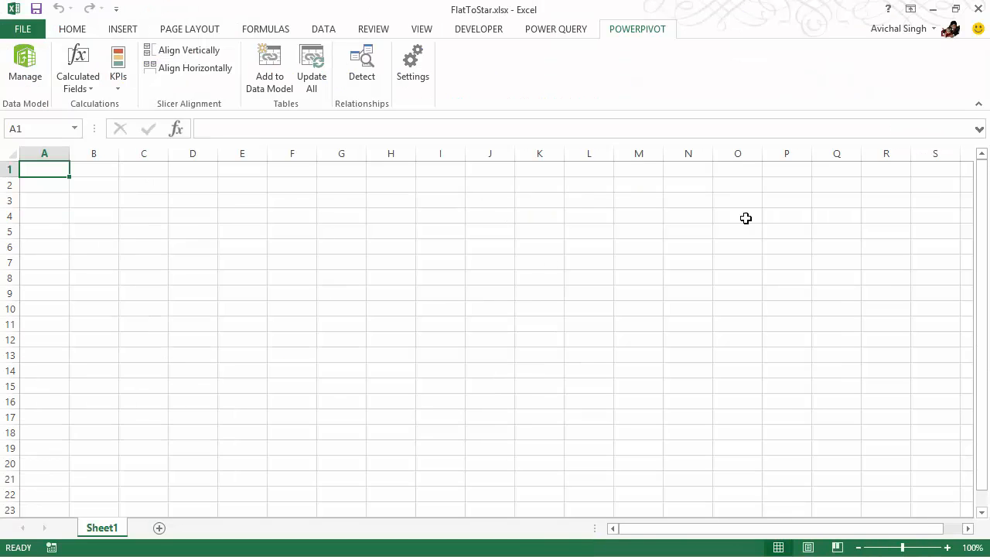
# Import the DimScenario table from the workbook's existing SqlServer connection as a table at cell A1 of the existing worksheet
pyautogui.click(124, 31)
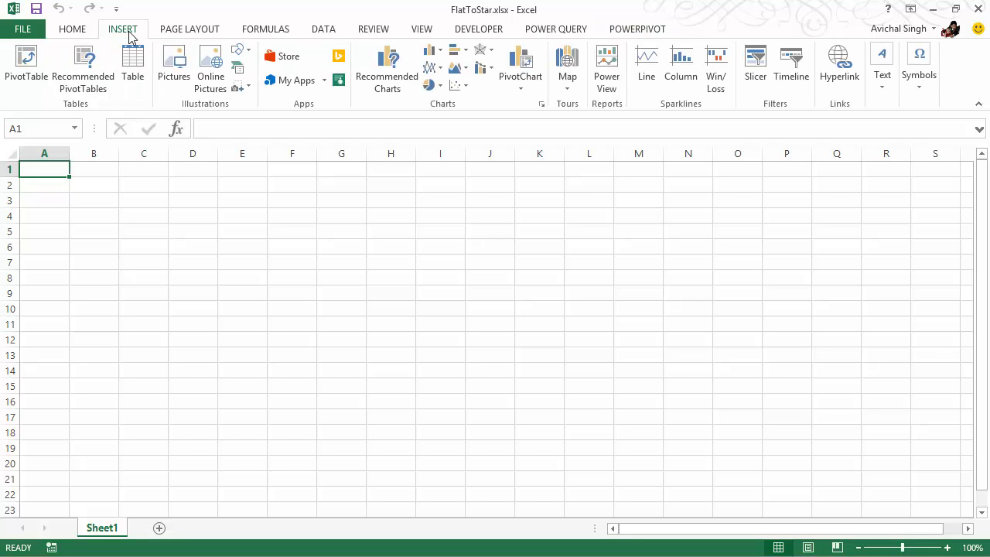
pyautogui.click(324, 28)
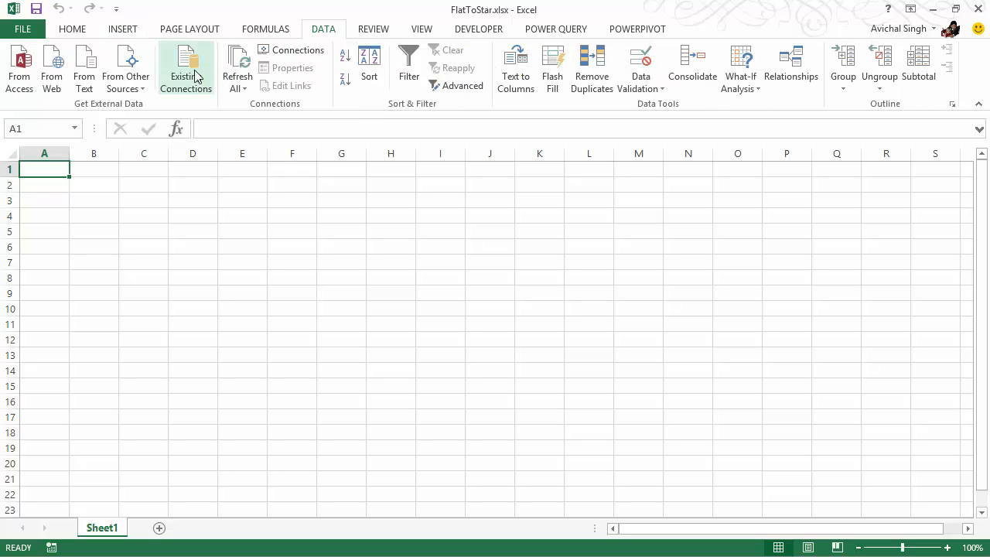
pyautogui.click(195, 77)
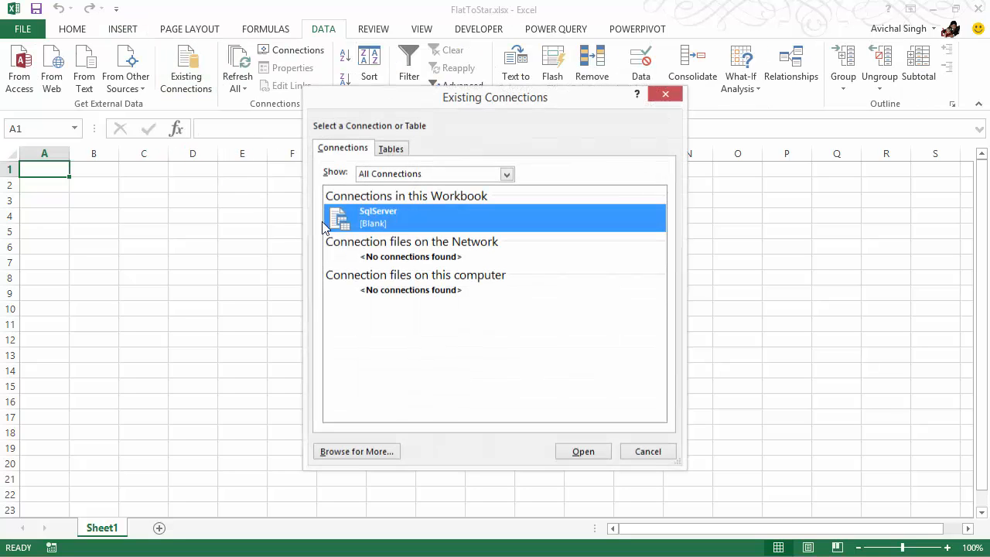
pyautogui.click(389, 151)
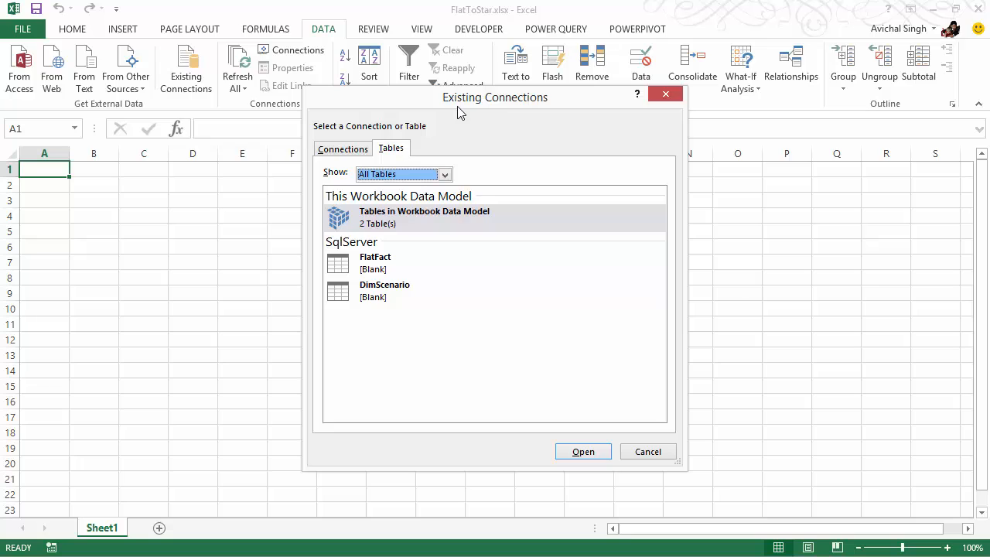
pyautogui.moveTo(416, 90); pyautogui.dragTo(296, 42)
pyautogui.click(262, 242)
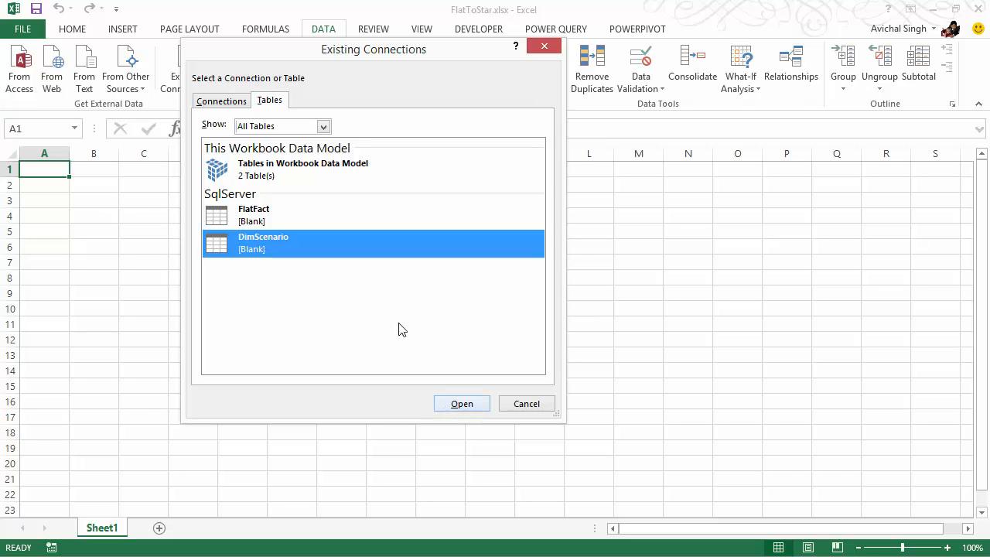
pyautogui.click(461, 405)
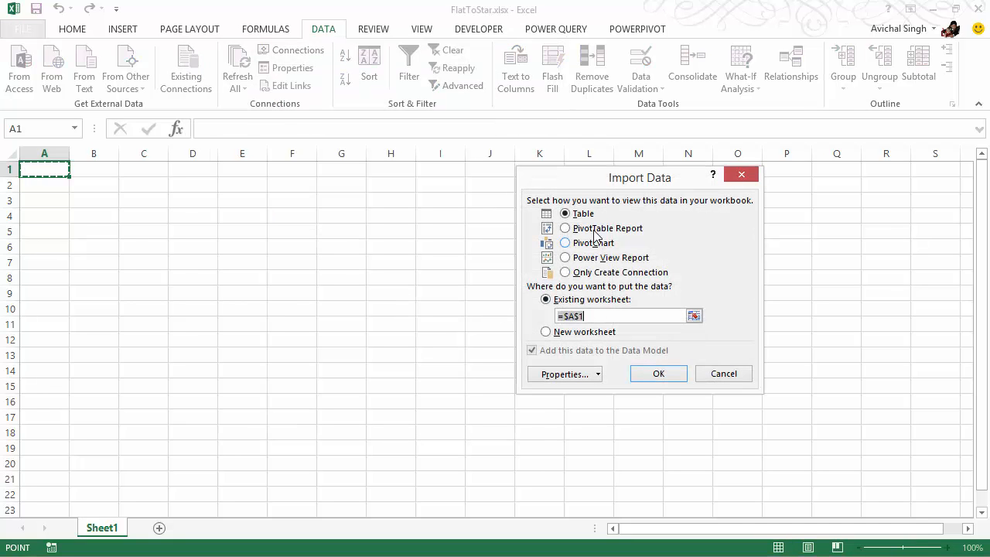
pyautogui.click(657, 374)
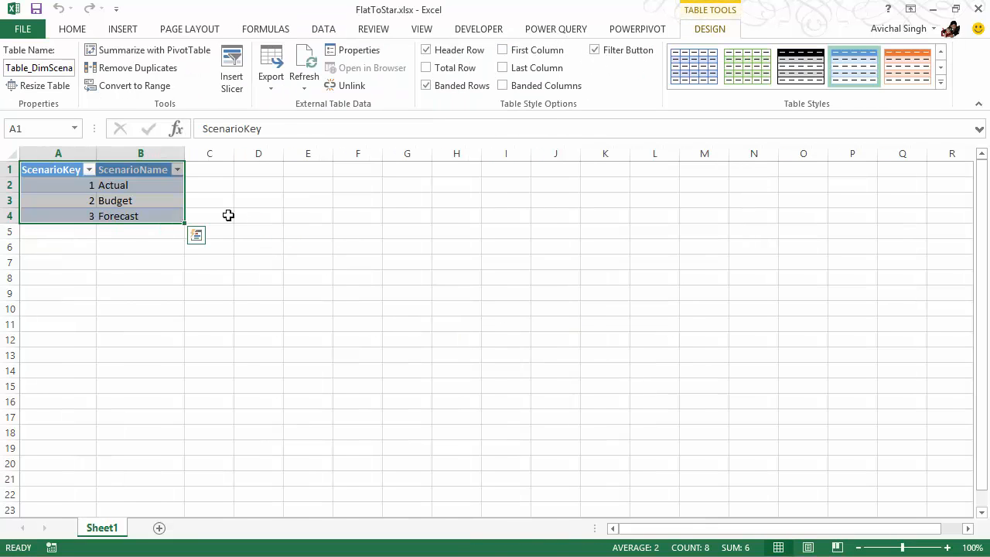
# Open the DAX definition of the imported DimScenario table for editing and enlarge its dialog
pyautogui.click(148, 201)
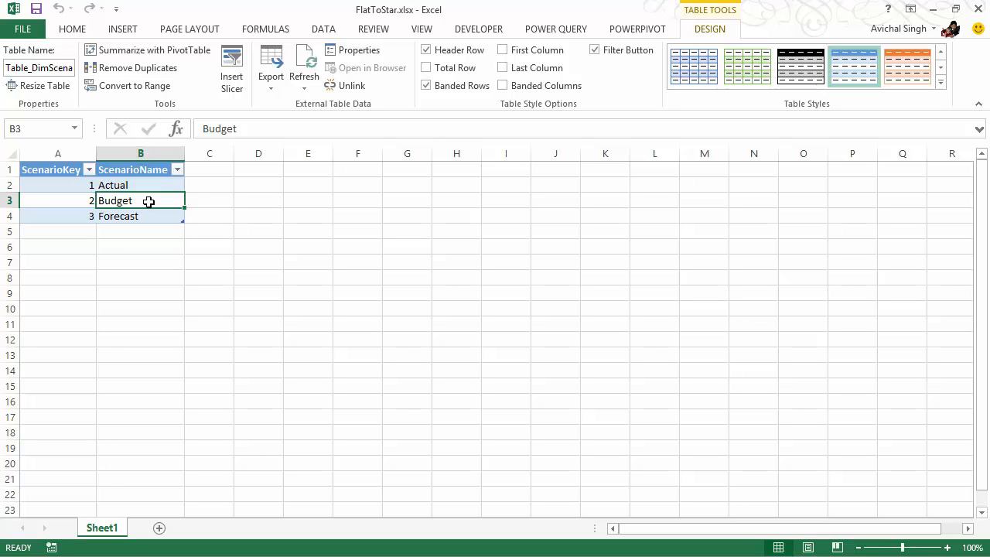
pyautogui.hotkey('alt', 'Tab')
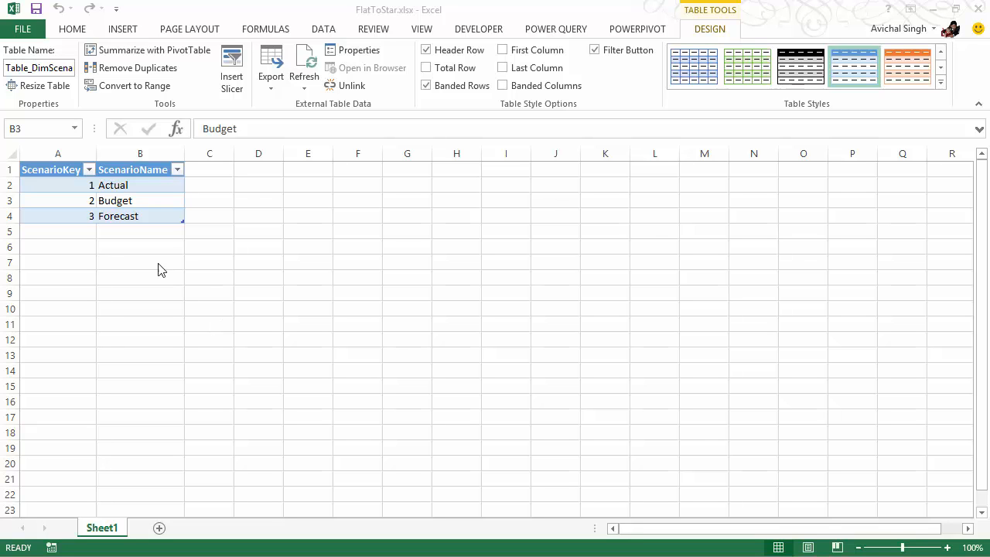
pyautogui.click(148, 203)
pyautogui.rightClick(155, 203)
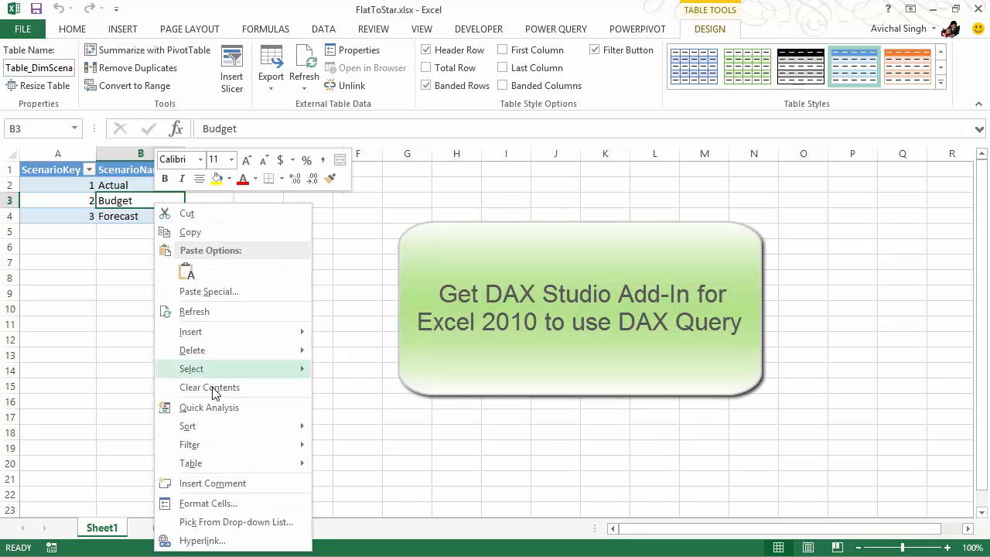
pyautogui.moveTo(215, 463)
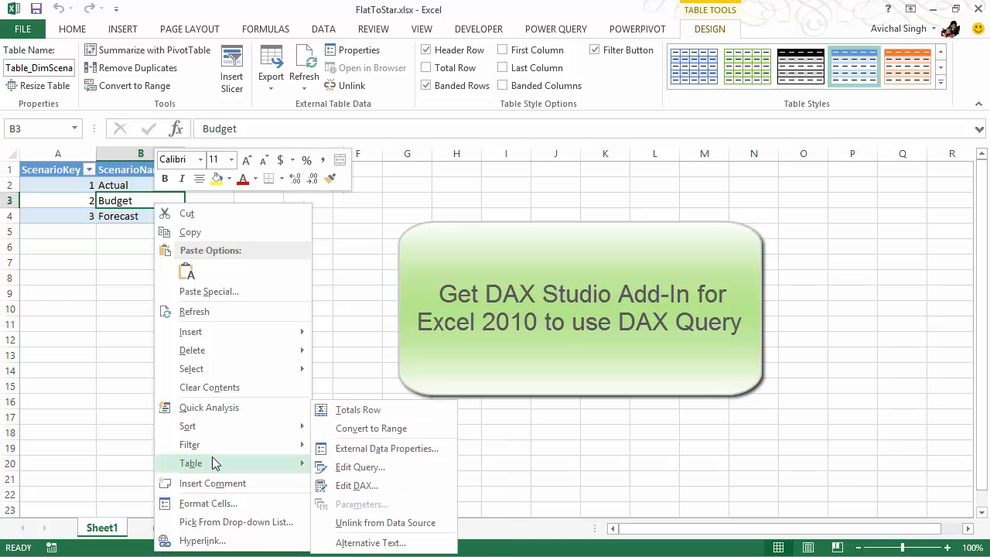
pyautogui.click(358, 485)
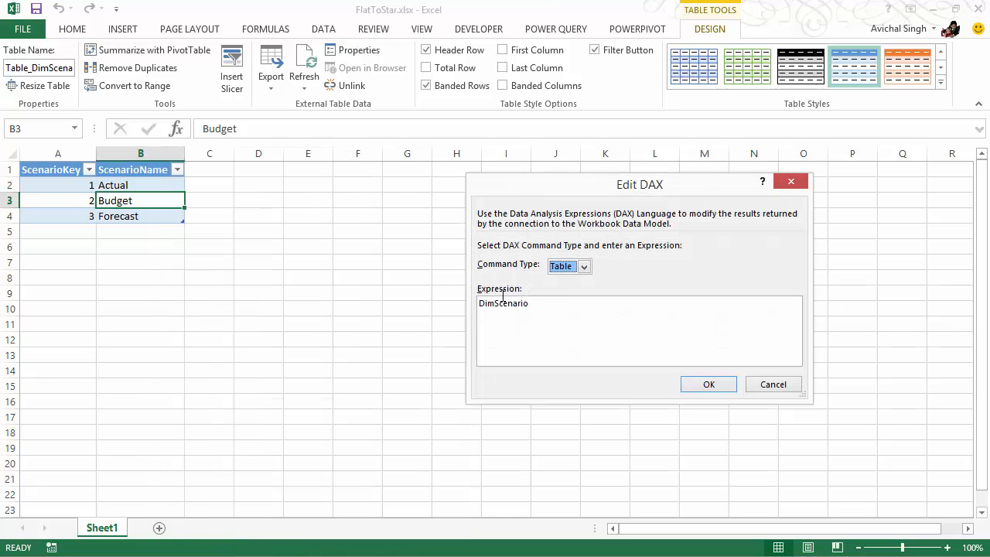
pyautogui.moveTo(594, 192); pyautogui.dragTo(150, 34)
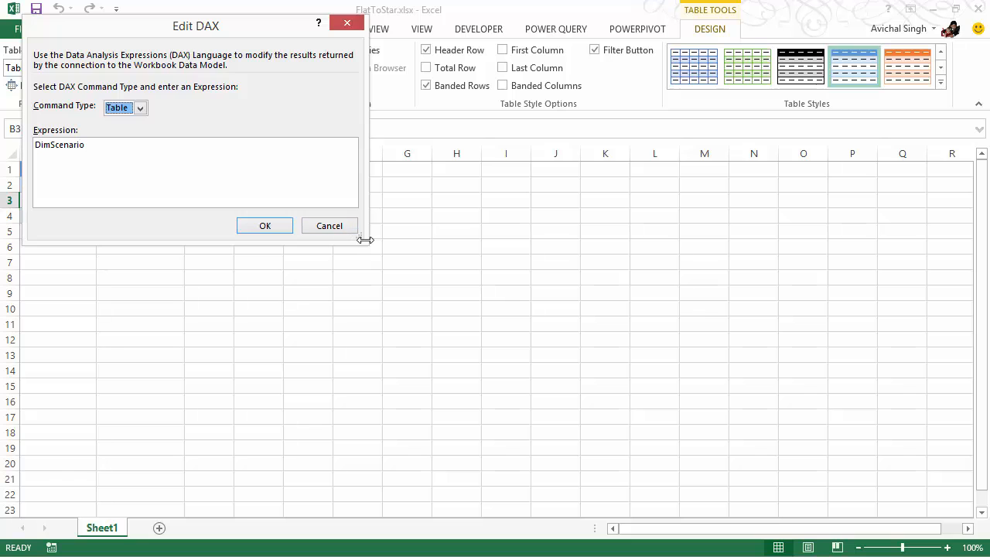
pyautogui.moveTo(365, 246); pyautogui.dragTo(580, 393)
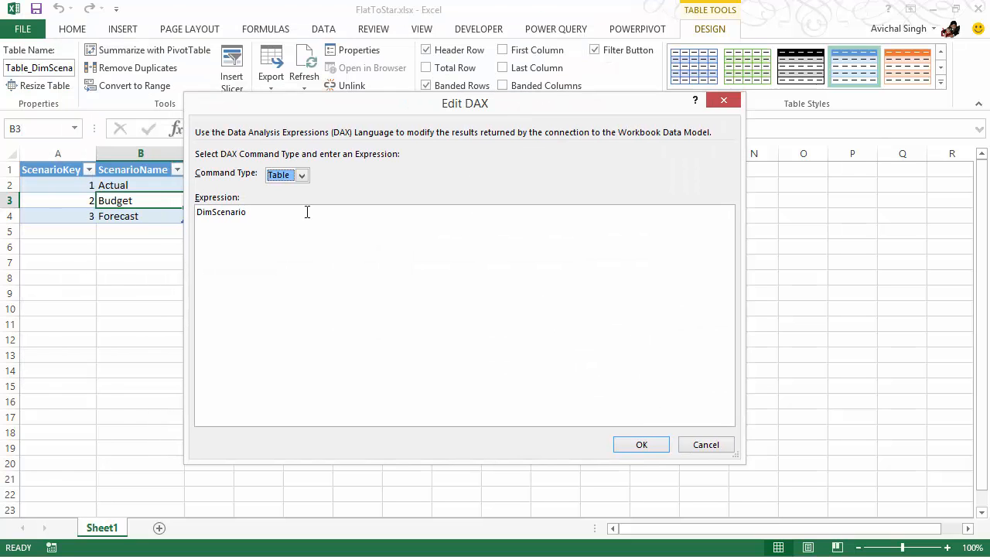
# Set the command type to DAX and replace the expression with EVALUATE SUMMARIZE on FlatFact by ProductKey, EnglishProductName, Color, Size, EnglishDescription, EnglishProductCategoryName and EnglishProductSubcategoryName
pyautogui.click(278, 175)
pyautogui.click(288, 201)
pyautogui.click(276, 234)
pyautogui.hotkey('ctrl', 'a')
pyautogui.press('BackSpace')
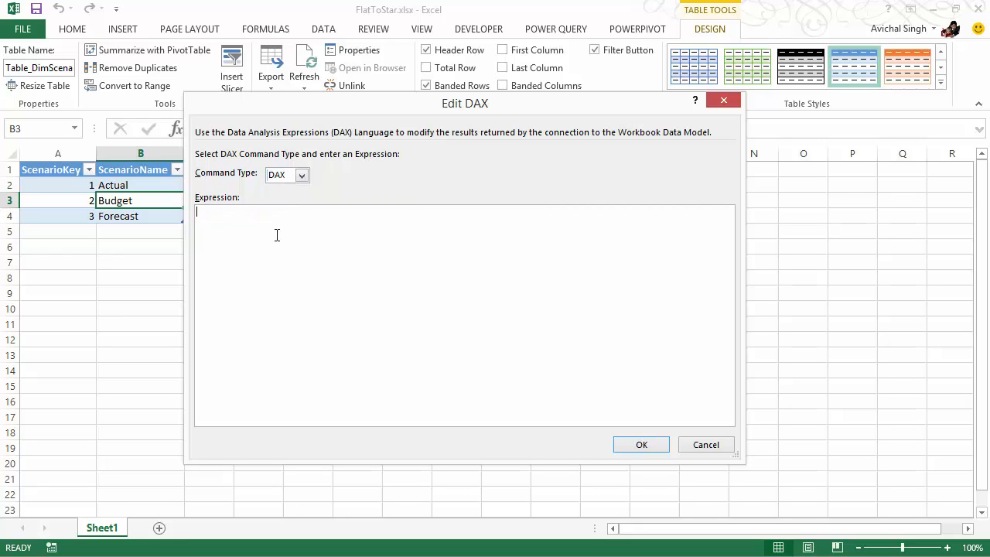
pyautogui.write('EVALUATE SUMMARIZE (     FlatFact     , FlatFact[ProductKey]     , FlatFact[EnglishProductName]     , FlatFact[Color]     , FlatFact[Size]     , FlatFact[EnglishDescription]     , FlatFact[EnglishProductCategoryName]     , FlatFact[EnglishProductSubcategoryName] )')
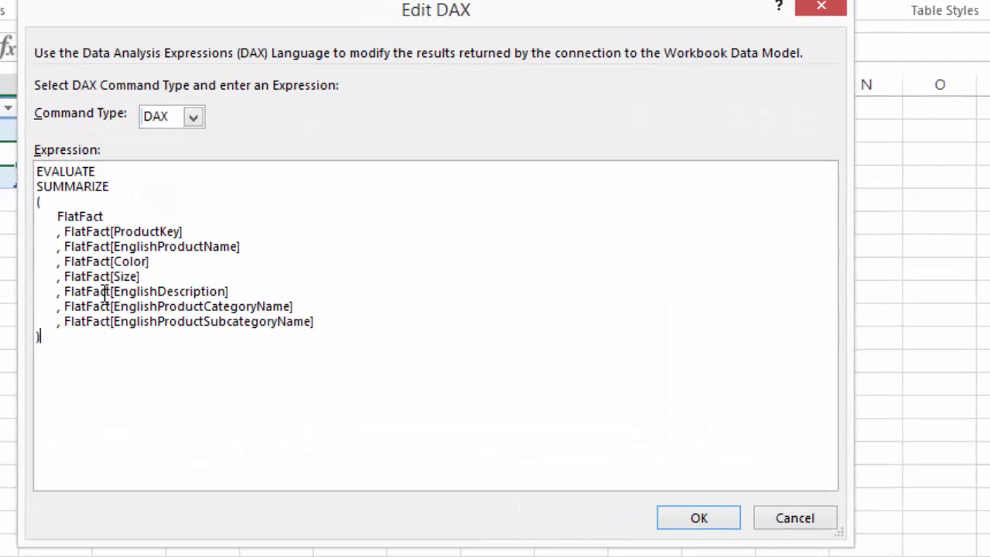
pyautogui.click(153, 175)
pyautogui.click(129, 182)
pyautogui.click(703, 519)
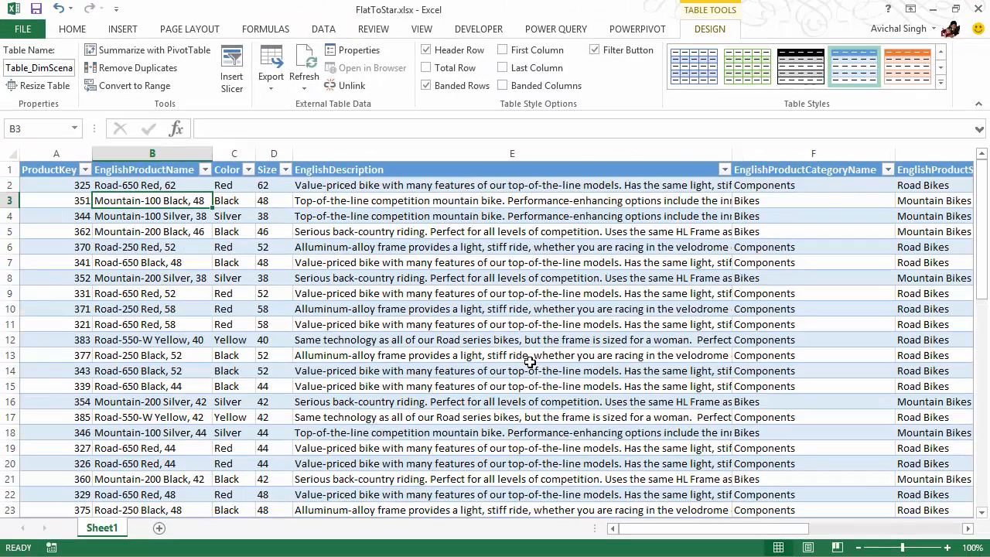
# Check the extent of the ProductKey column by going to its last row and back to its header
pyautogui.click(77, 237)
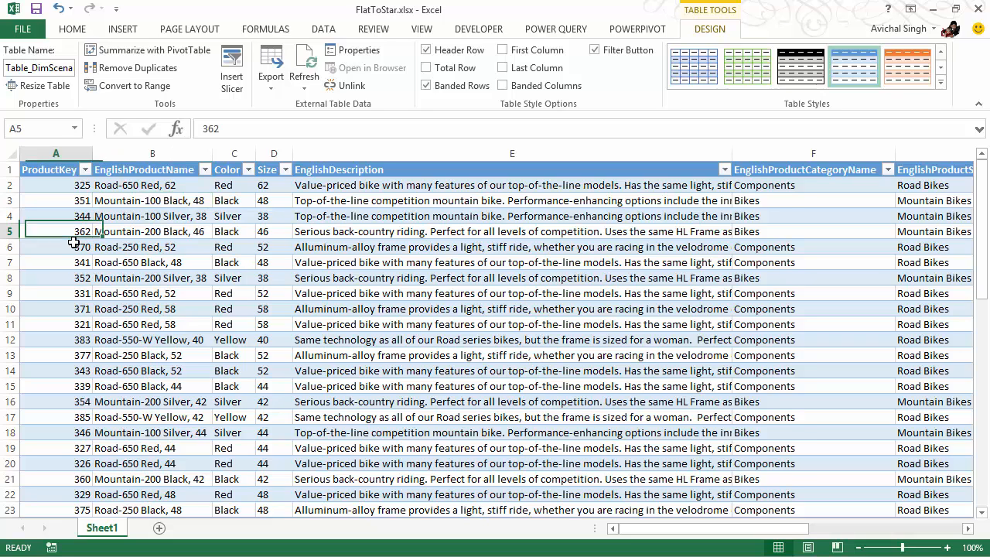
pyautogui.hotkey('ctrl', 'Down')
pyautogui.hotkey('ctrl', 'Up')
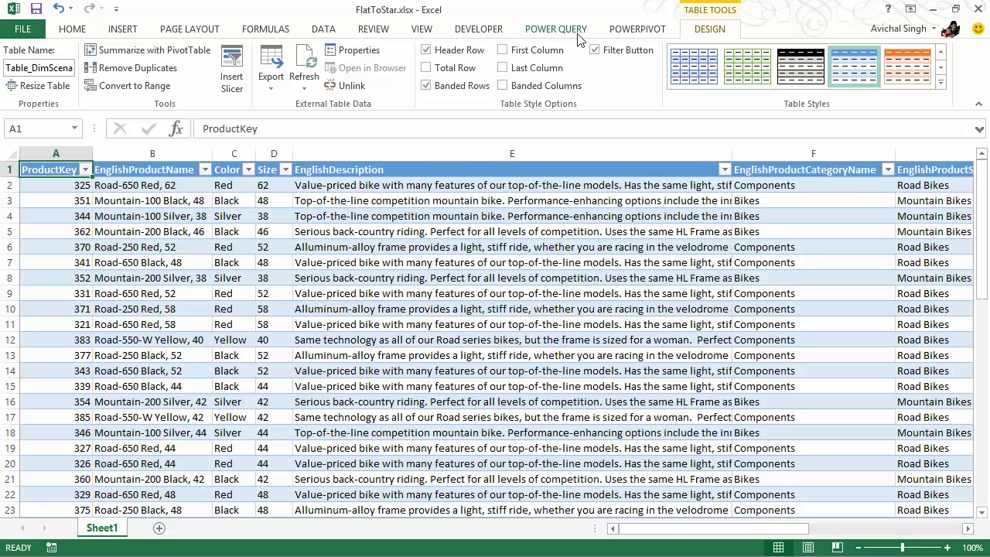
# View the FlatFact table in the PowerPivot data model and return to the Excel workbook
pyautogui.click(620, 29)
pyautogui.click(23, 62)
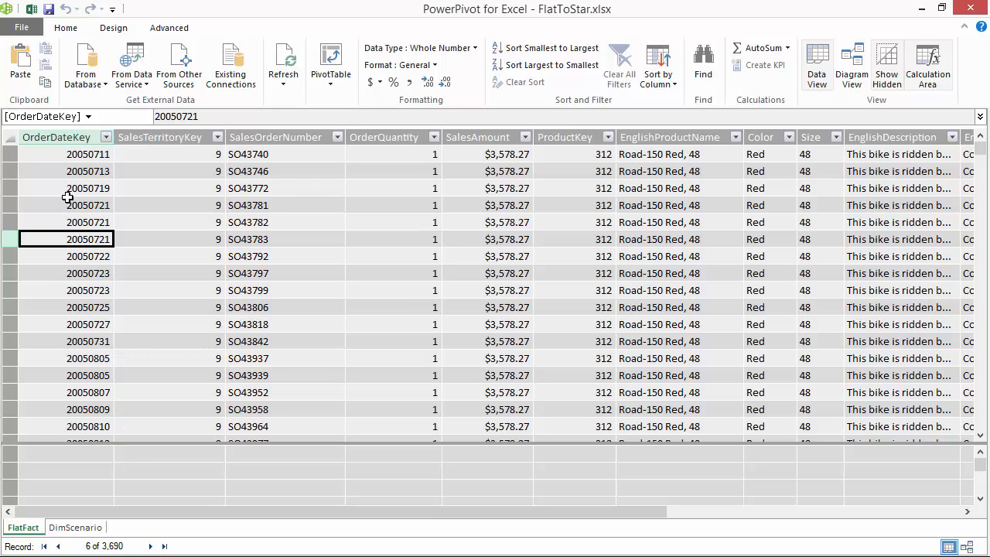
pyautogui.click(33, 10)
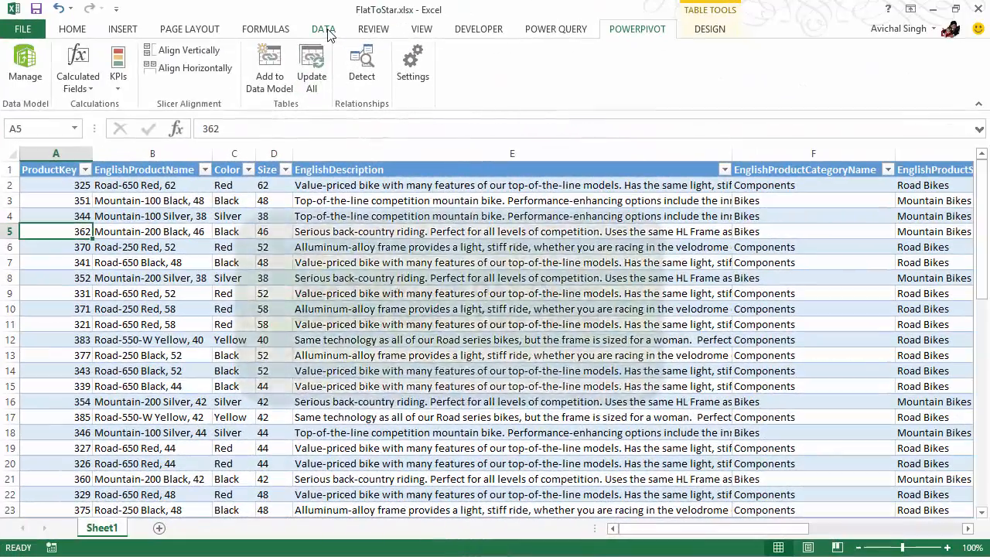
# Rename the worksheet table Table_DimScenario to Product in the Name Manager
pyautogui.click(325, 31)
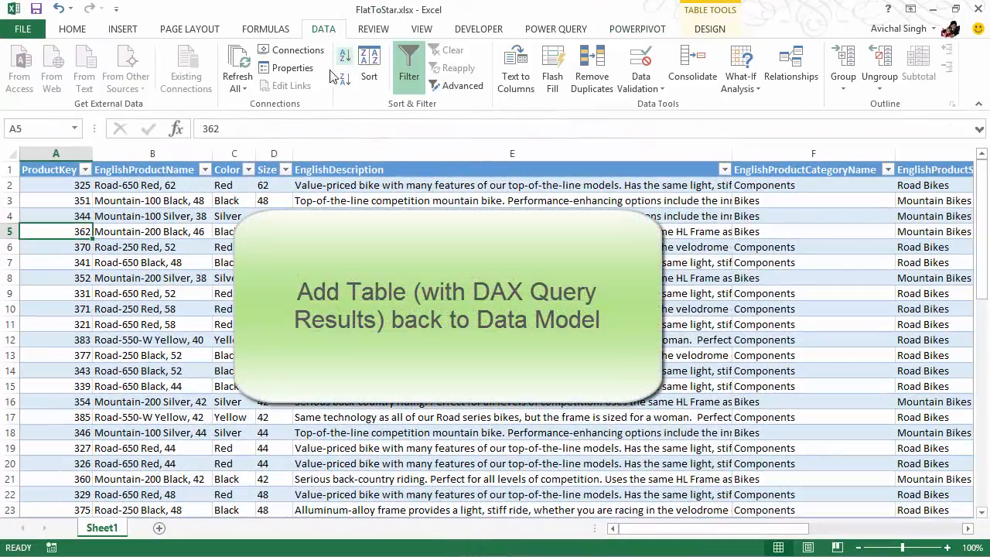
pyautogui.click(271, 31)
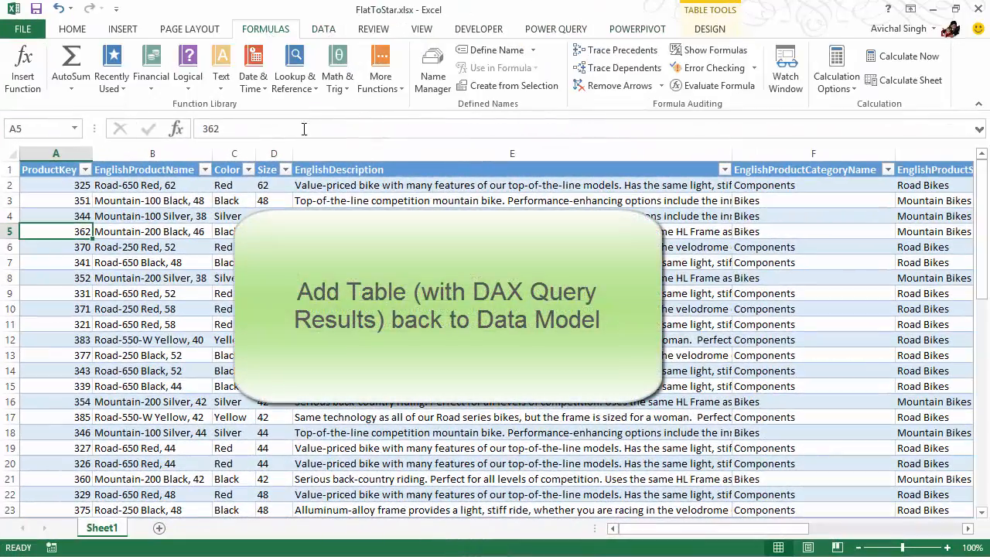
pyautogui.click(432, 82)
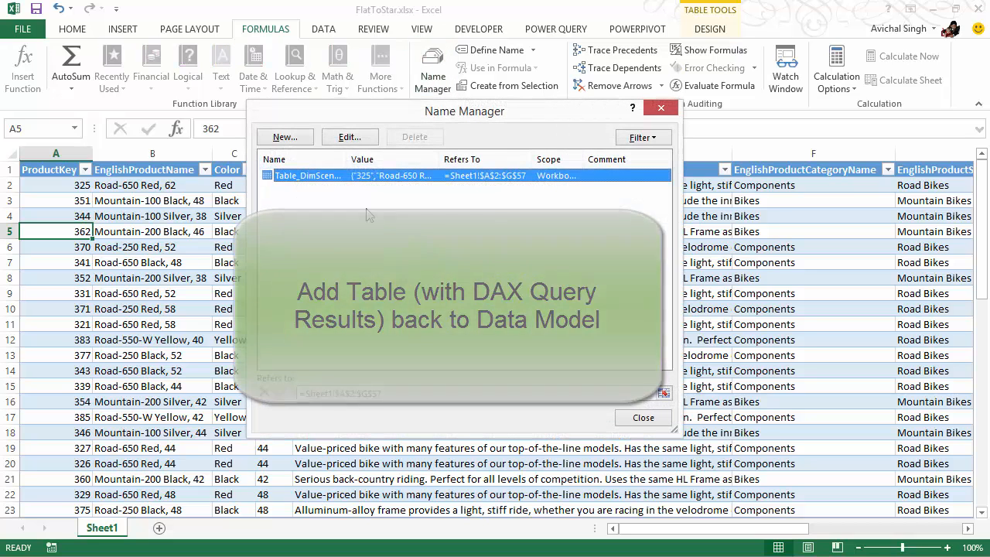
pyautogui.doubleClick(324, 177)
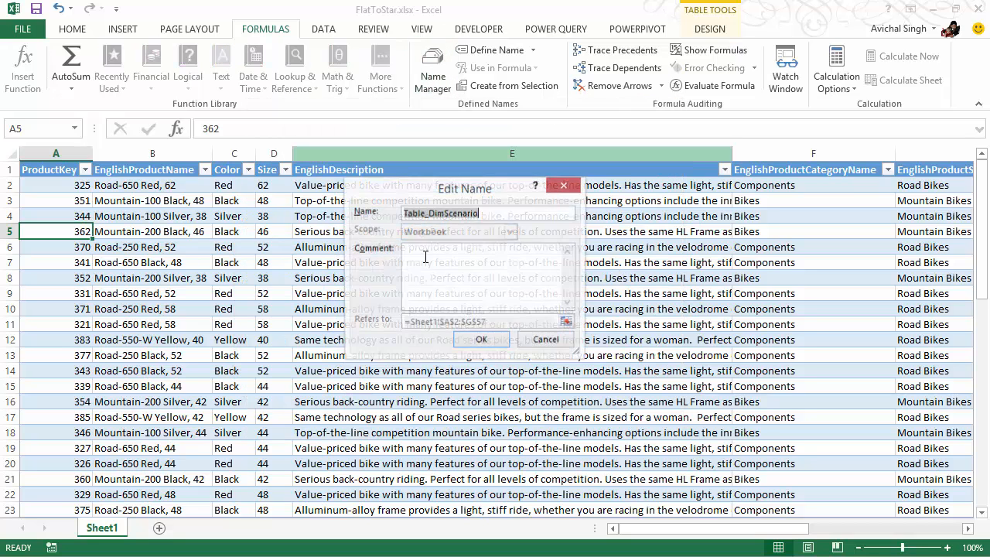
pyautogui.click(497, 215)
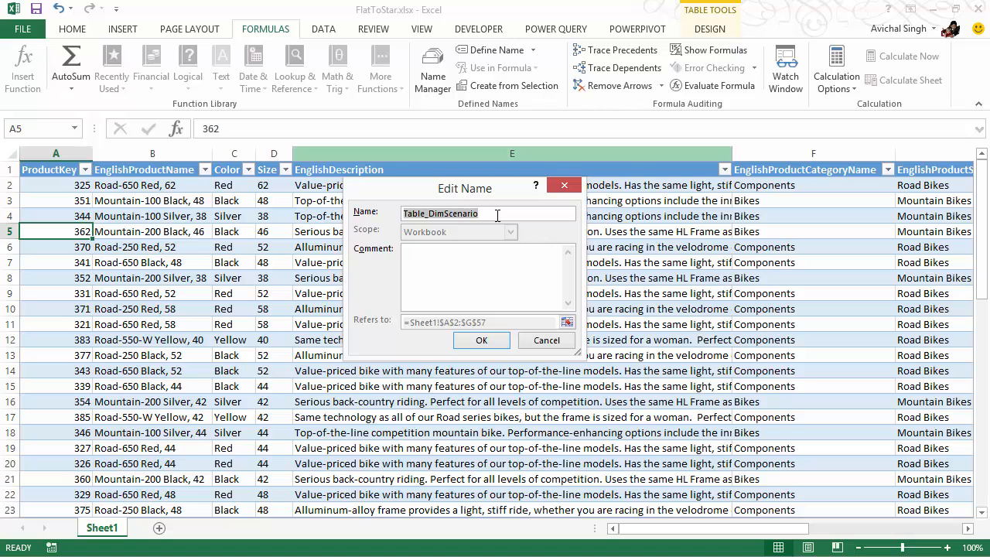
pyautogui.write('Product')
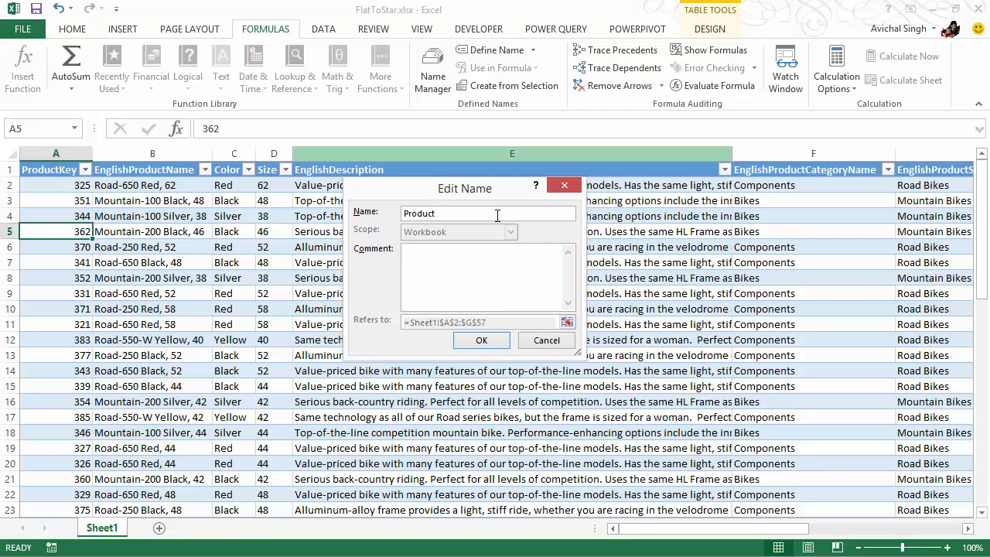
pyautogui.click(478, 341)
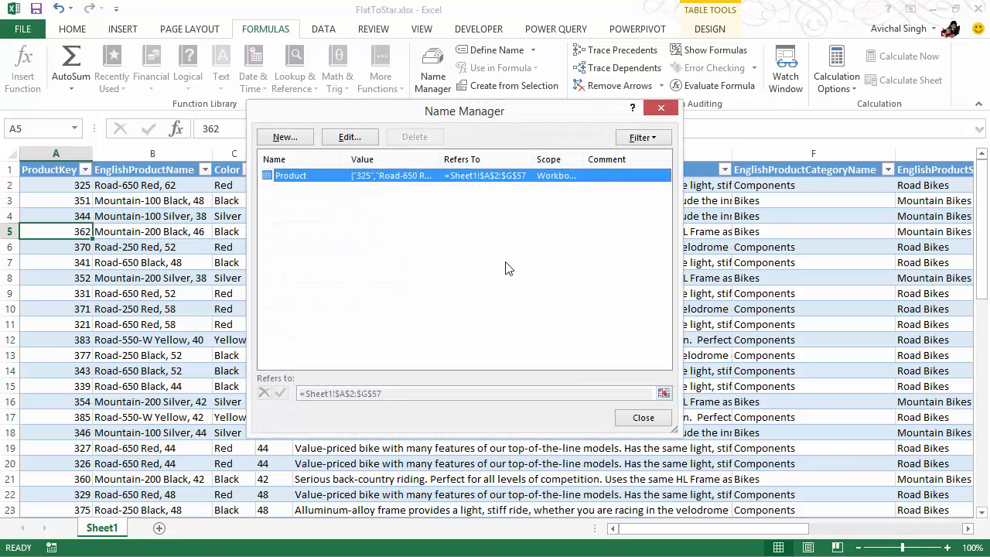
pyautogui.click(642, 417)
# Add the Product table to the PowerPivot data model as a linked table
pyautogui.click(429, 245)
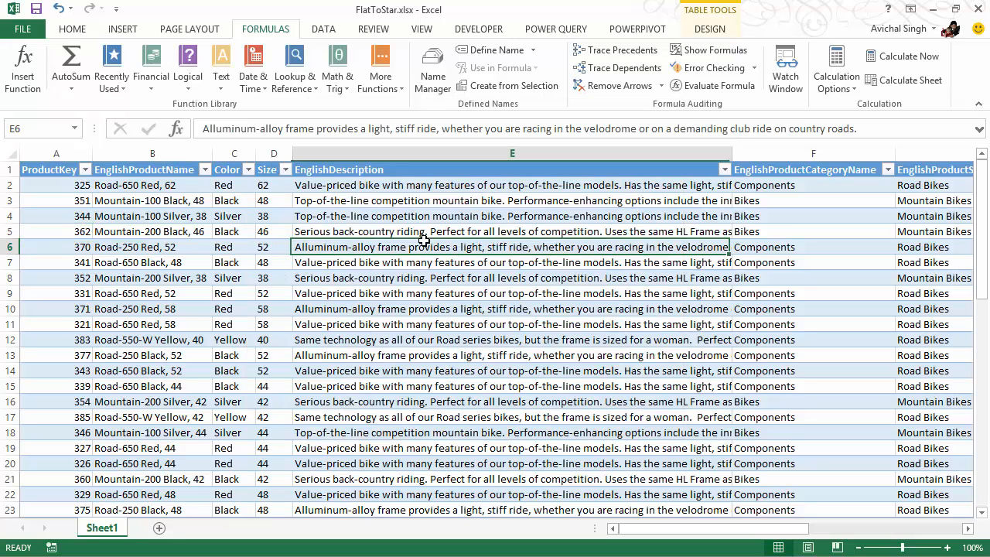
pyautogui.click(638, 29)
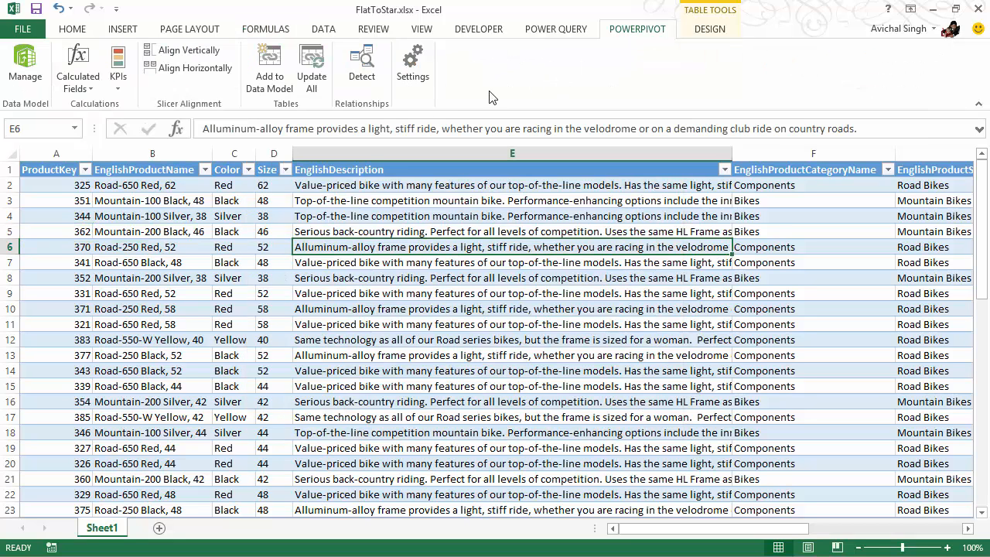
pyautogui.click(276, 83)
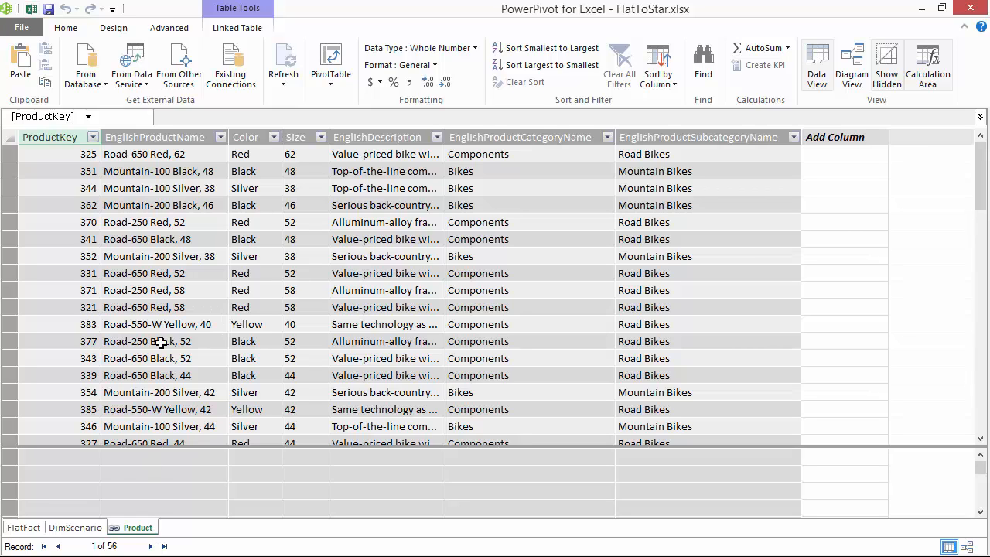
# Start a table import from the existing SqlServer connection to AdventureWorks, choosing to select from the list of tables and views
pyautogui.click(177, 290)
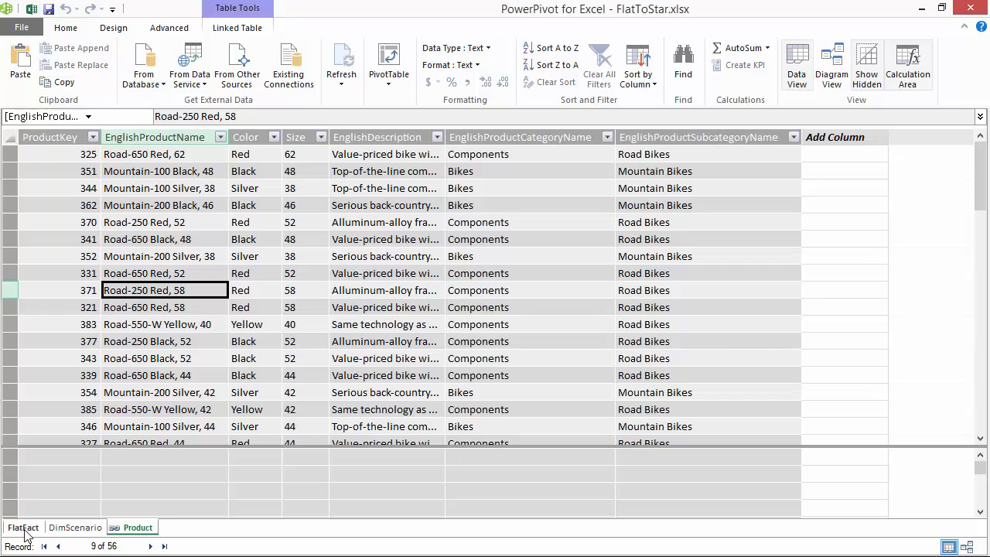
pyautogui.click(157, 81)
pyautogui.click(318, 232)
pyautogui.click(287, 71)
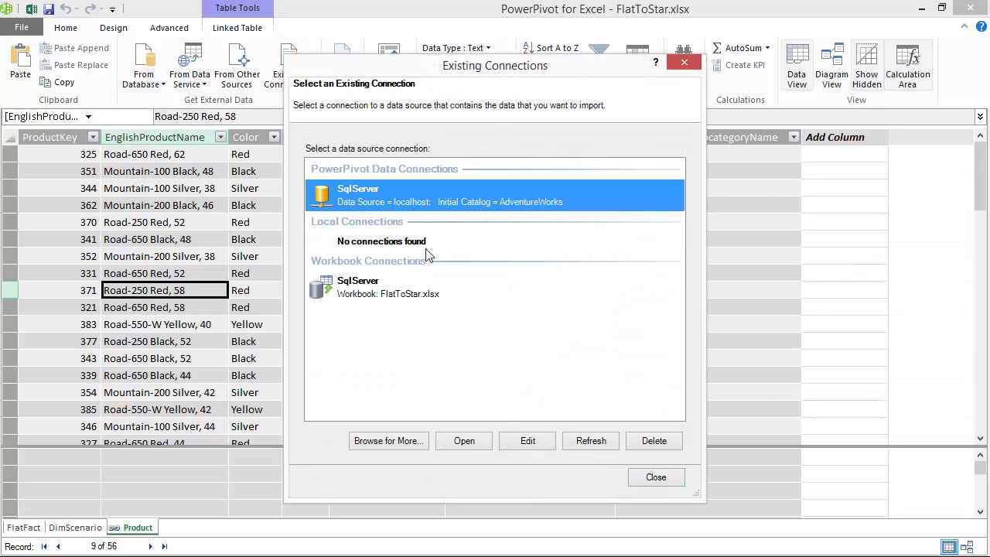
pyautogui.click(464, 441)
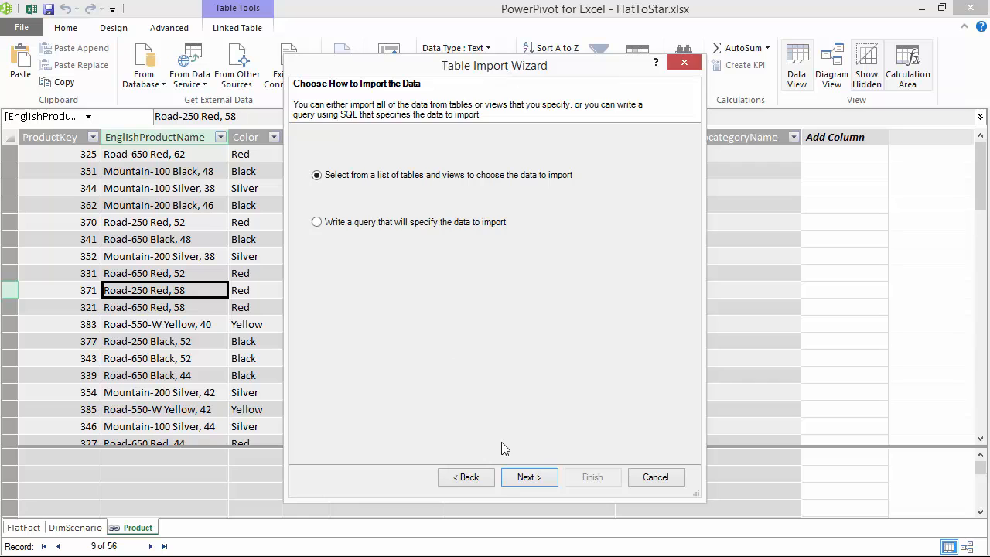
pyautogui.click(528, 477)
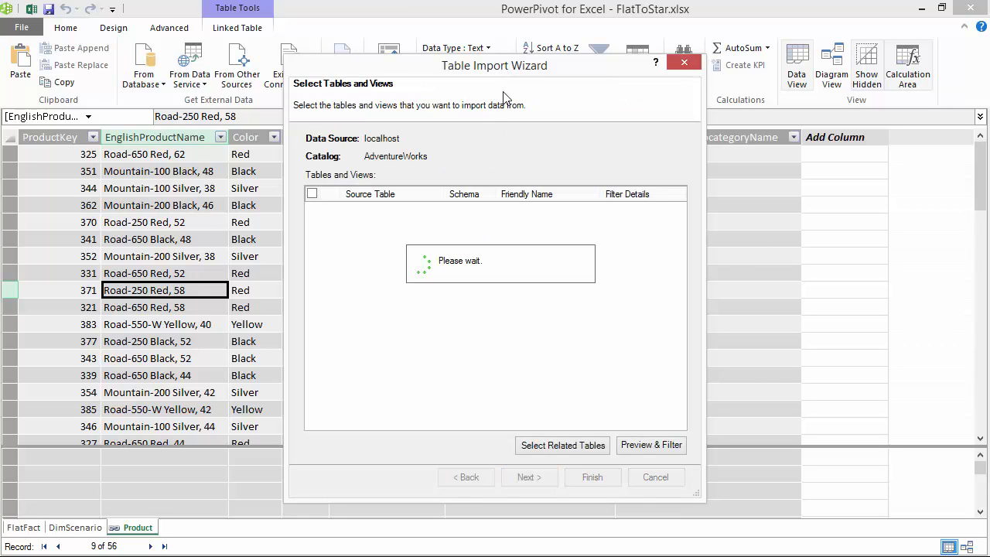
# Enlarge the import wizard and select the FlatFact view as the source to import
pyautogui.moveTo(521, 75); pyautogui.dragTo(328, 21)
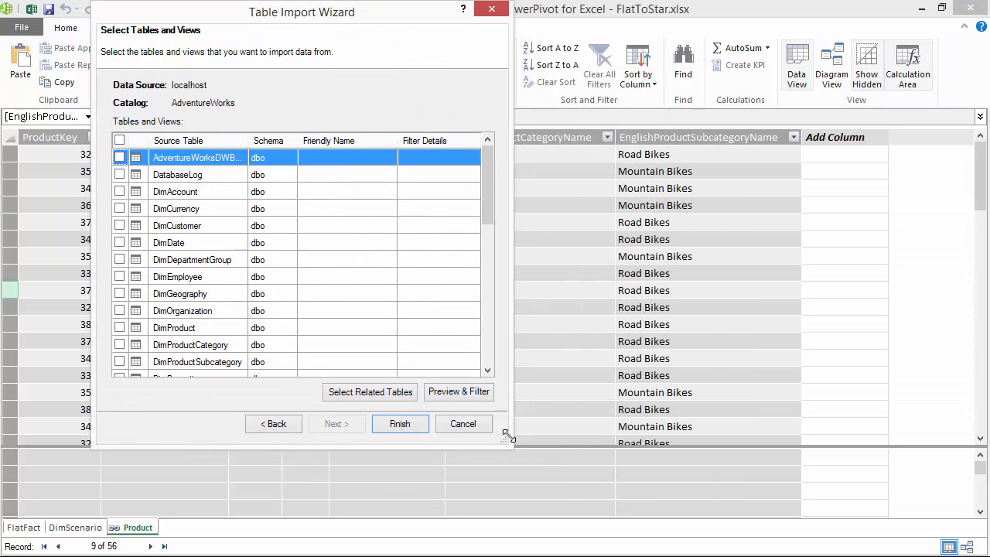
pyautogui.moveTo(510, 444); pyautogui.dragTo(700, 551)
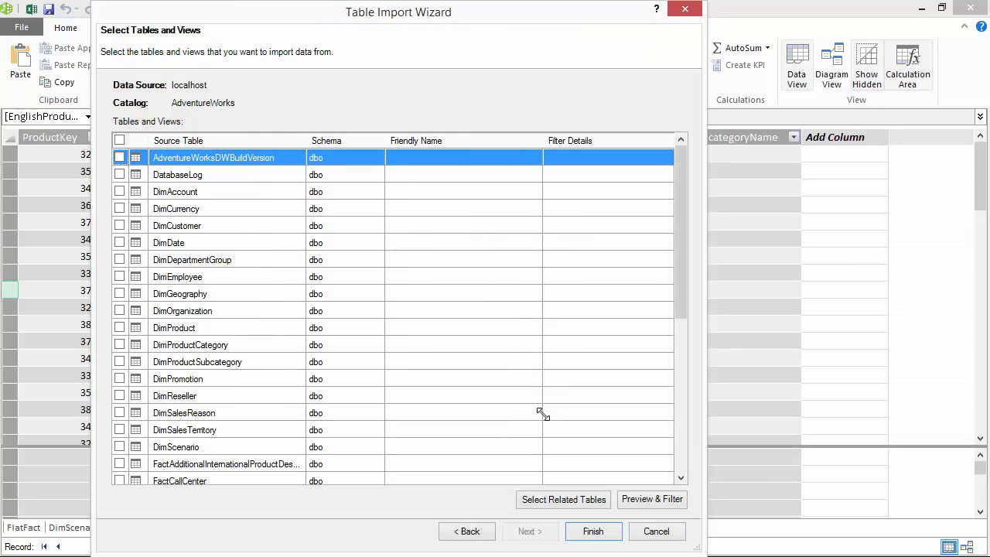
pyautogui.click(677, 366)
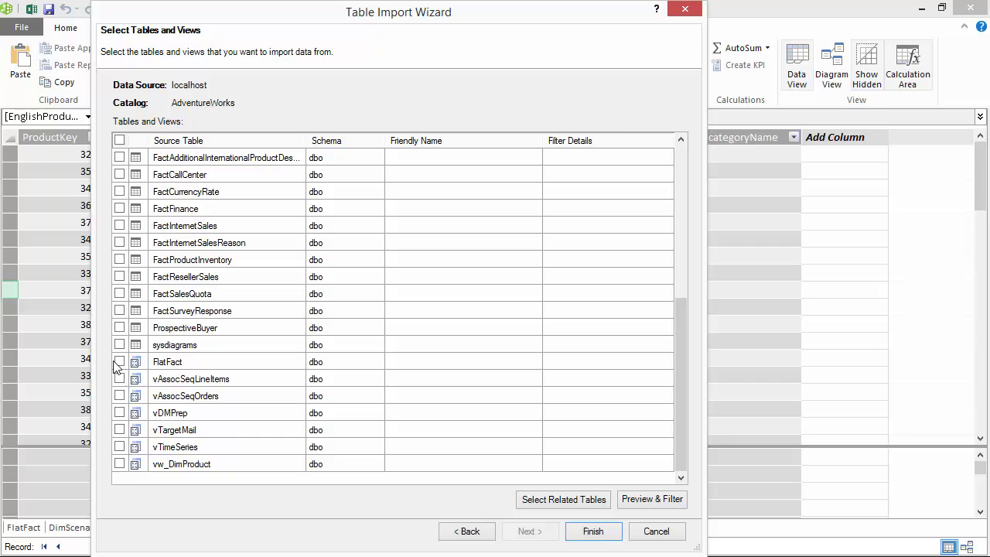
pyautogui.click(118, 362)
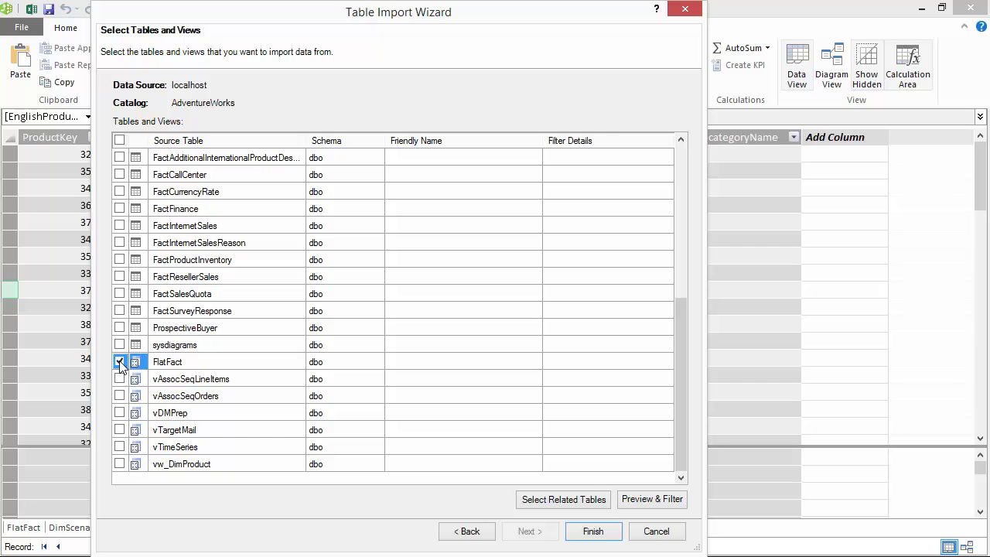
# Limit the FlatFact import to the OrderDateKey, SalesTerritoryKey, SalesOrderNumber, OrderQuantity, SalesAmount and ProductKey columns
pyautogui.click(645, 501)
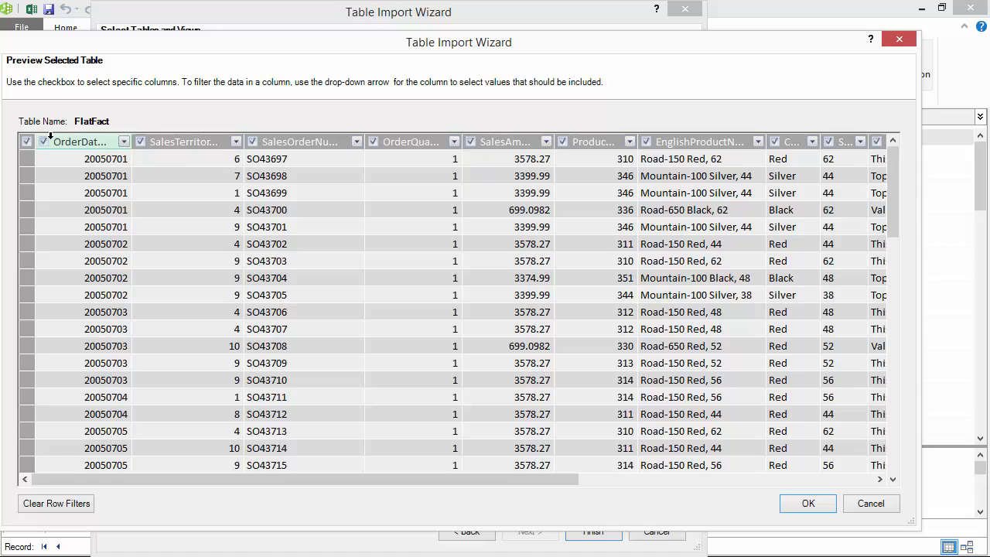
pyautogui.click(27, 142)
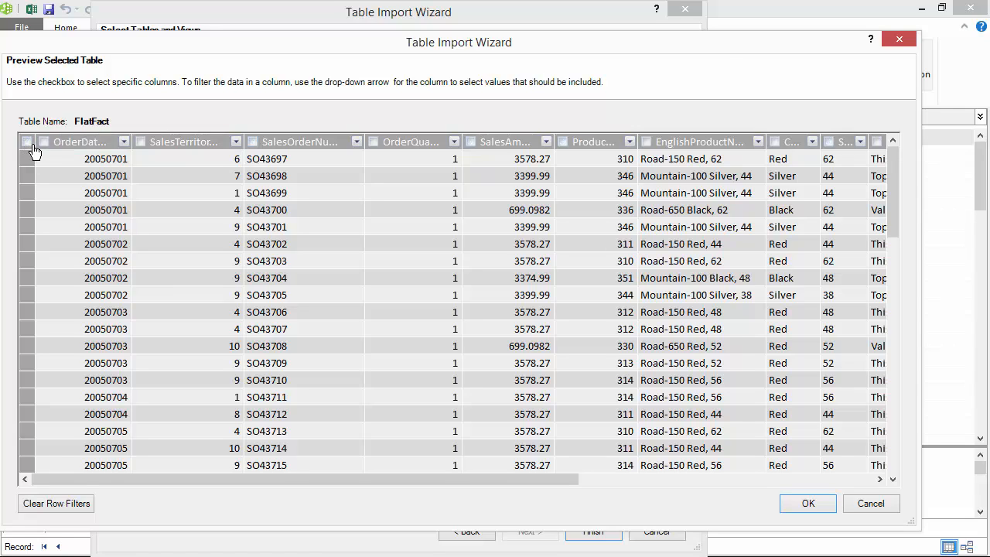
pyautogui.click(43, 143)
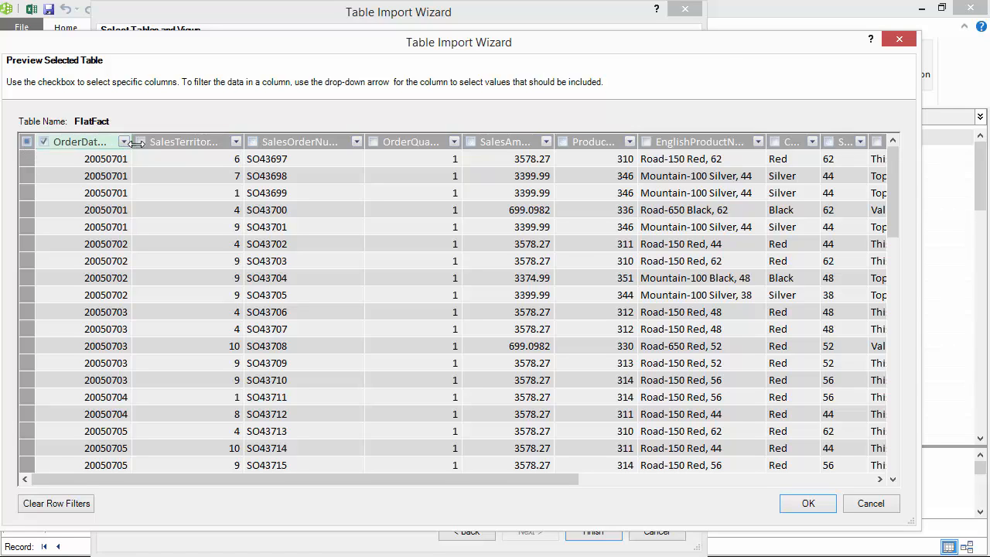
pyautogui.click(140, 143)
pyautogui.click(374, 143)
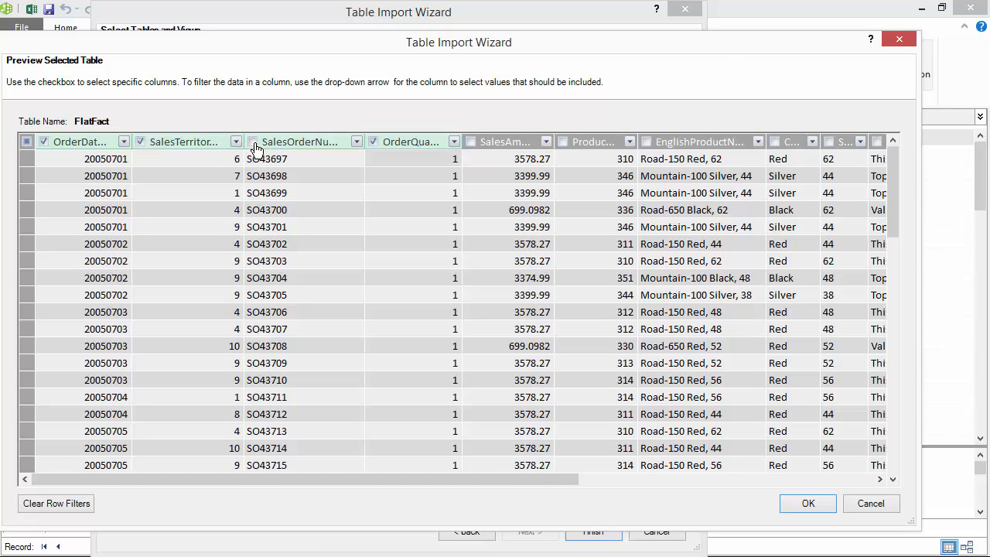
pyautogui.click(253, 142)
pyautogui.click(471, 143)
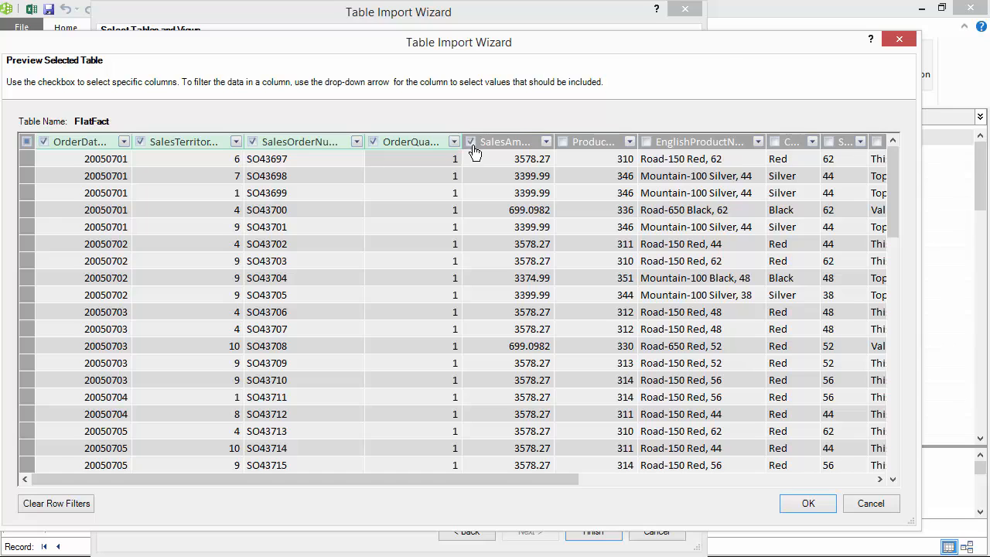
pyautogui.click(562, 142)
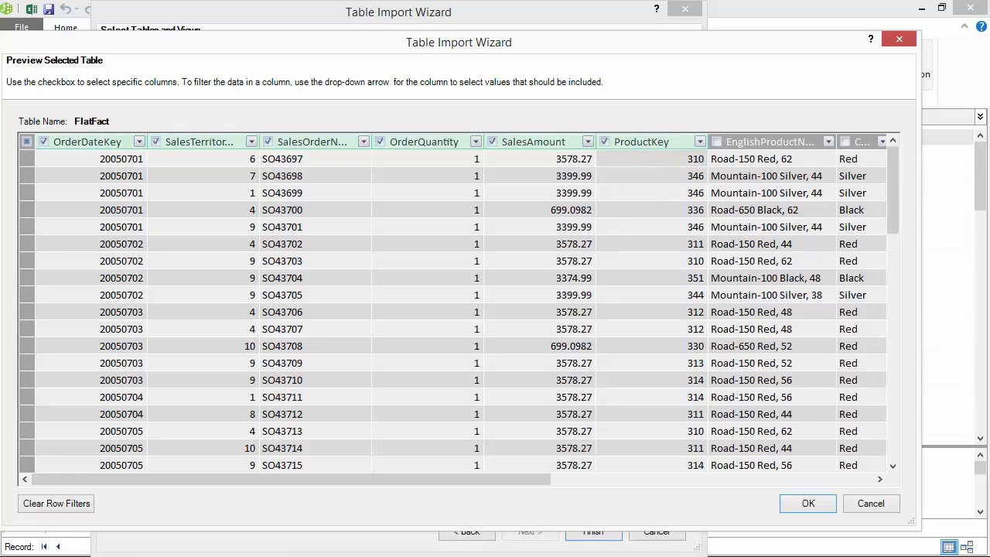
pyautogui.click(808, 505)
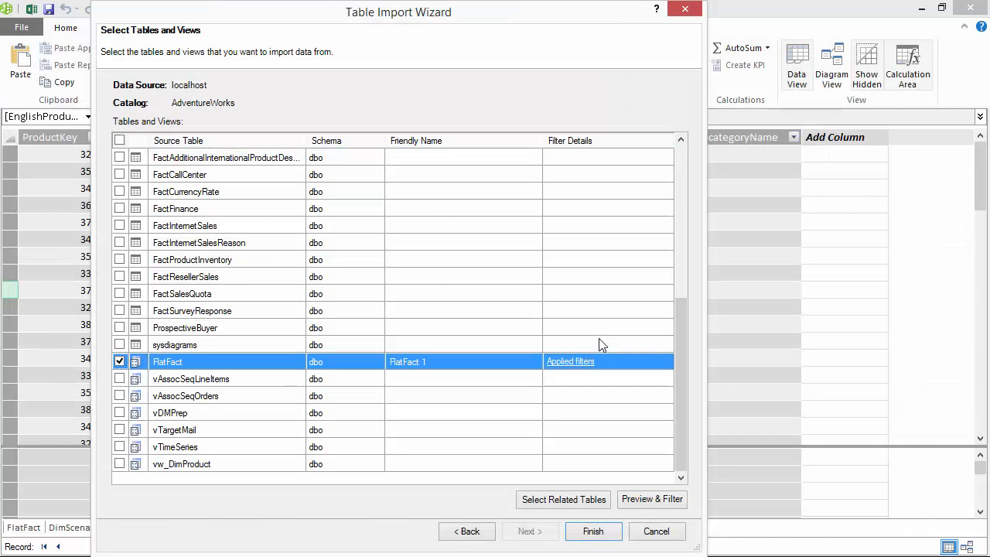
# Set the friendly name of the FlatFact import to Sales and finish the import
pyautogui.click(502, 368)
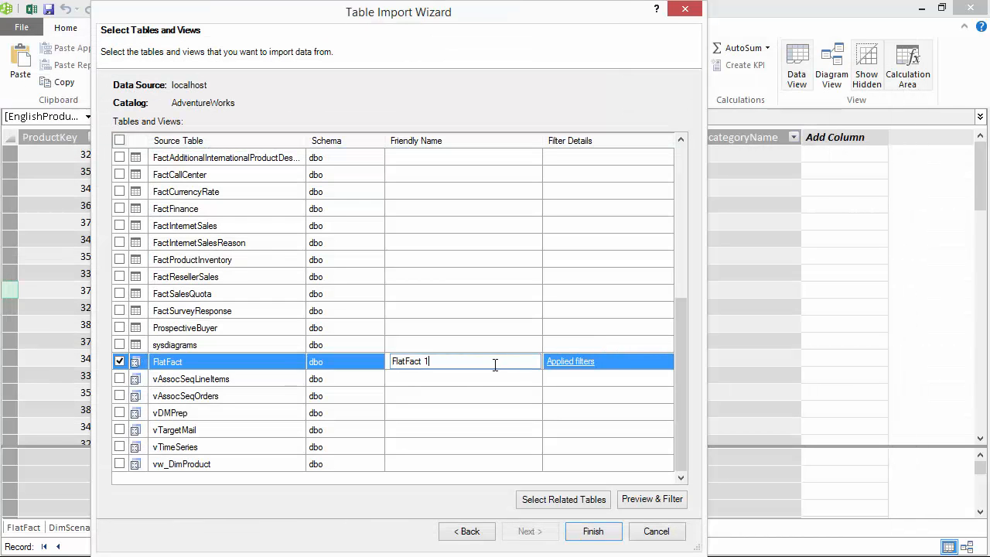
pyautogui.hotkey('ctrl', 'a')
pyautogui.press('BackSpace')
pyautogui.write('Sales')
pyautogui.press('Return')
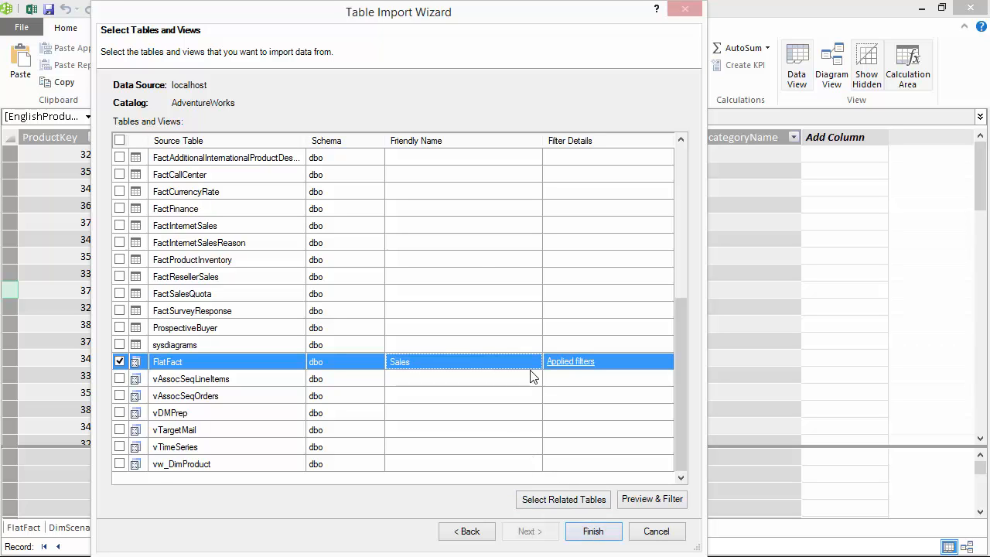
pyautogui.press('Return')
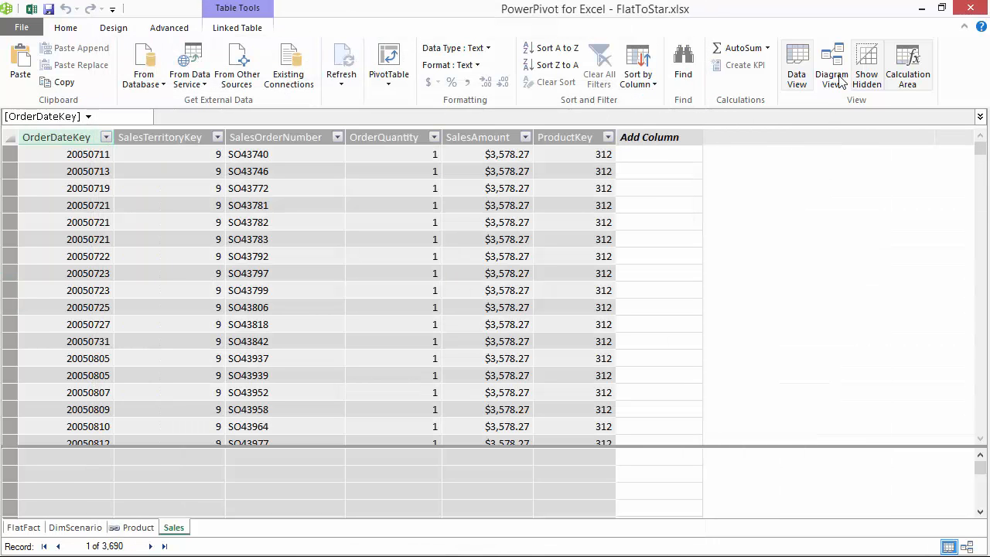
# Show the model as a diagram, place Product and Sales side by side away from FlatFact and DimScenario, and enlarge Sales to fit its fields
pyautogui.click(832, 77)
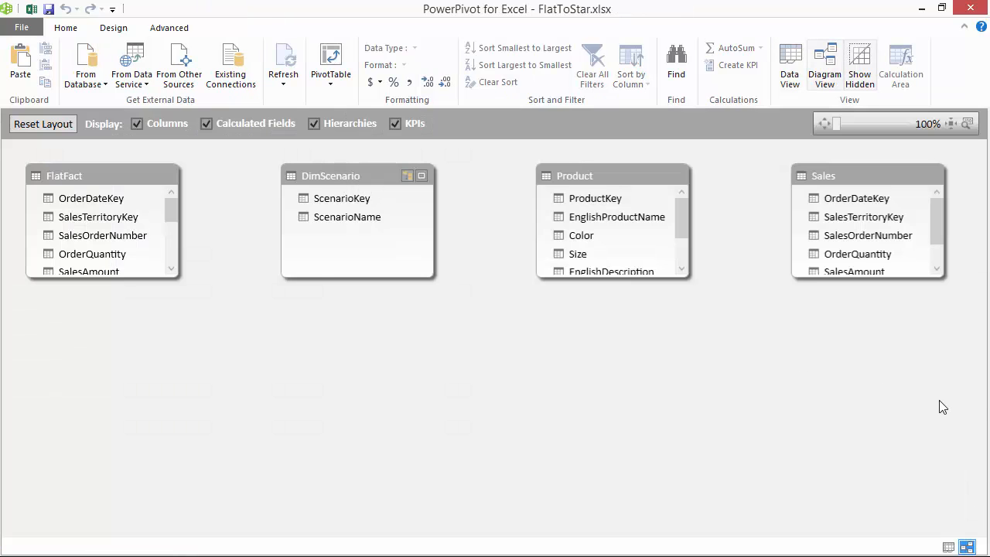
pyautogui.moveTo(357, 177); pyautogui.dragTo(939, 400)
pyautogui.moveTo(98, 177); pyautogui.dragTo(899, 287)
pyautogui.moveTo(603, 181); pyautogui.dragTo(141, 183)
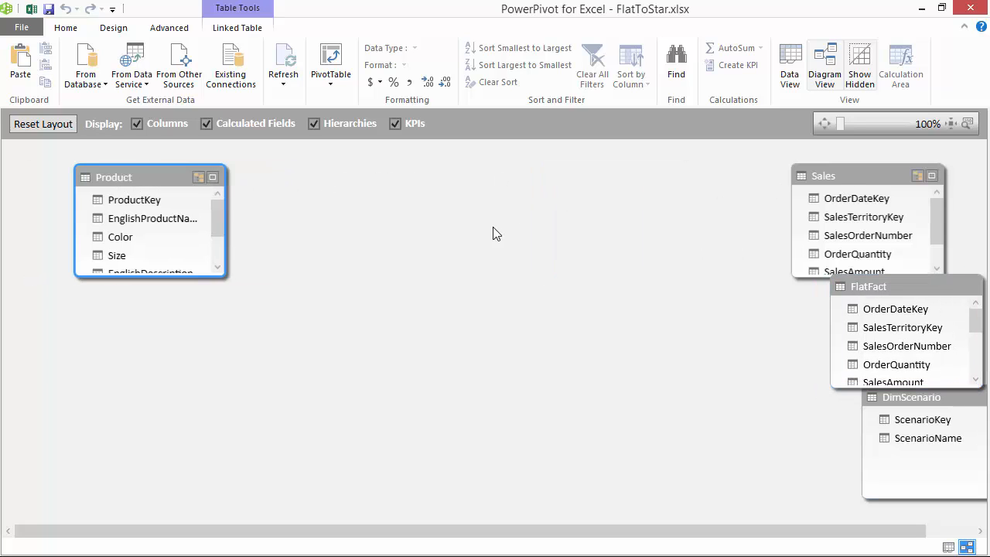
pyautogui.moveTo(496, 233); pyautogui.dragTo(292, 249)
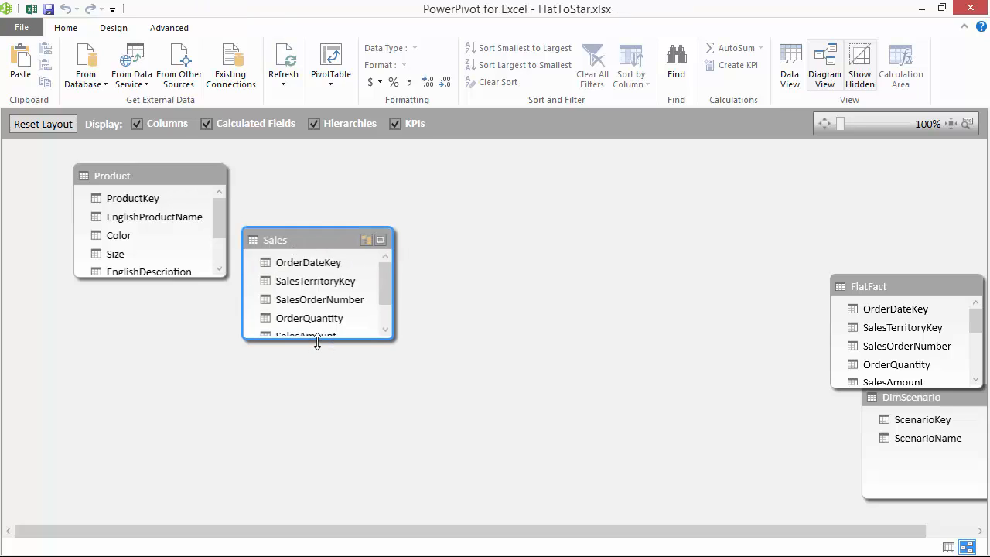
pyautogui.moveTo(317, 343); pyautogui.dragTo(325, 404)
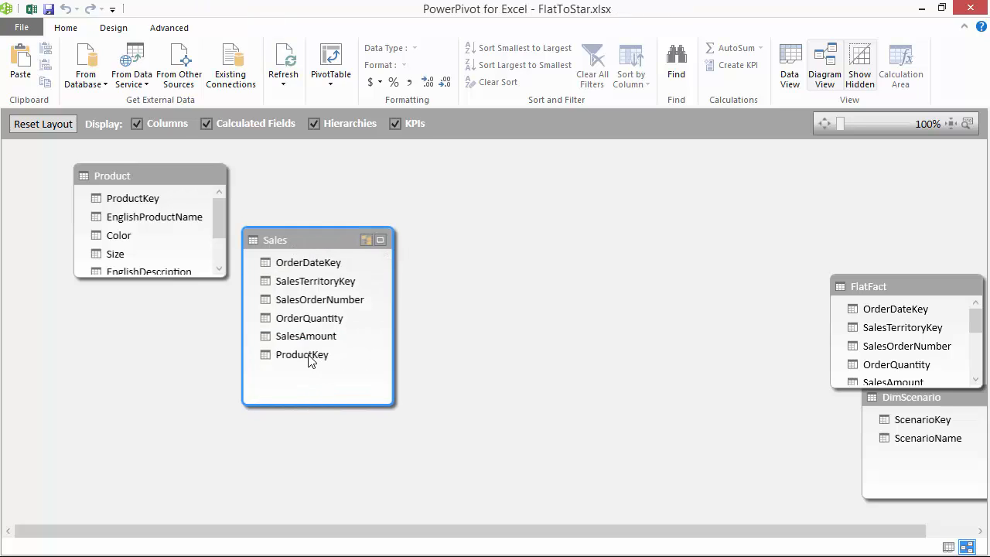
# Relate Sales to Product on ProductKey and move the FlatFact table slightly upward in the diagram
pyautogui.moveTo(309, 361); pyautogui.dragTo(140, 203)
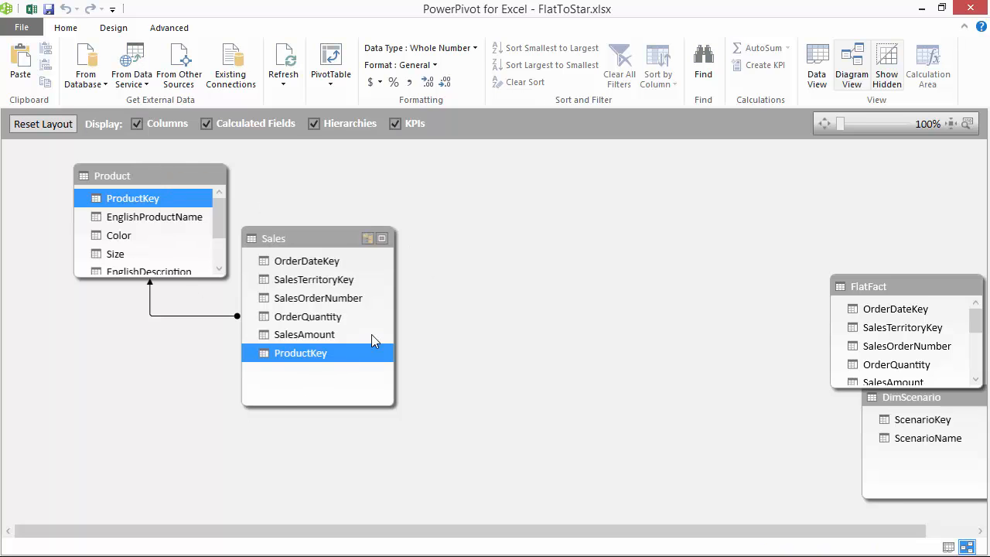
pyautogui.click(219, 316)
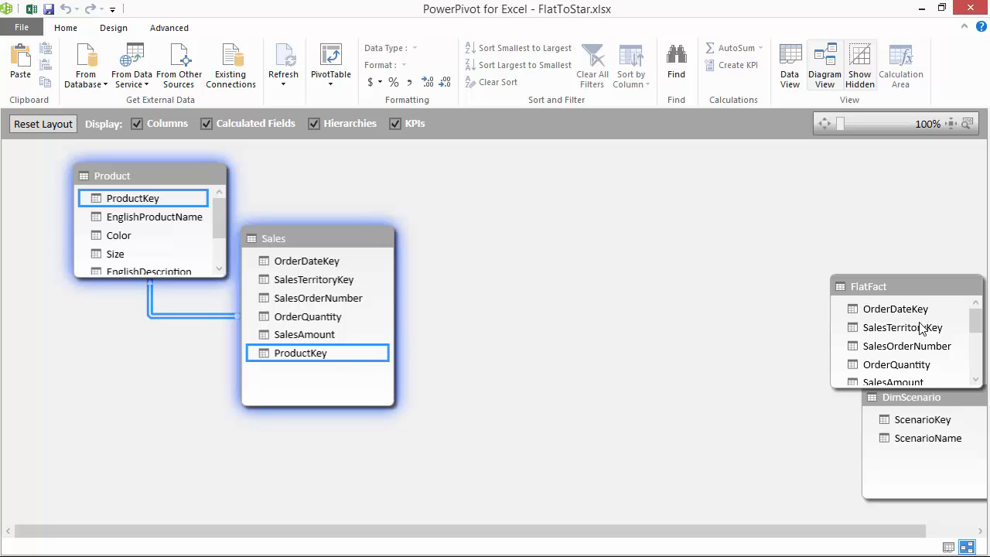
pyautogui.moveTo(907, 279); pyautogui.dragTo(882, 231)
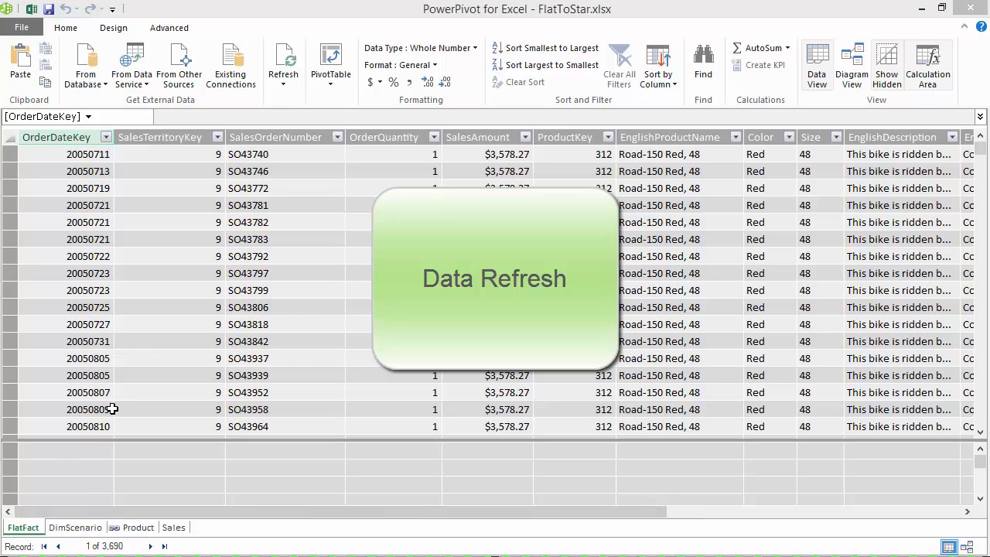
# View the Product table in the data model, return to the Excel workbook and refresh all of its data
pyautogui.click(139, 529)
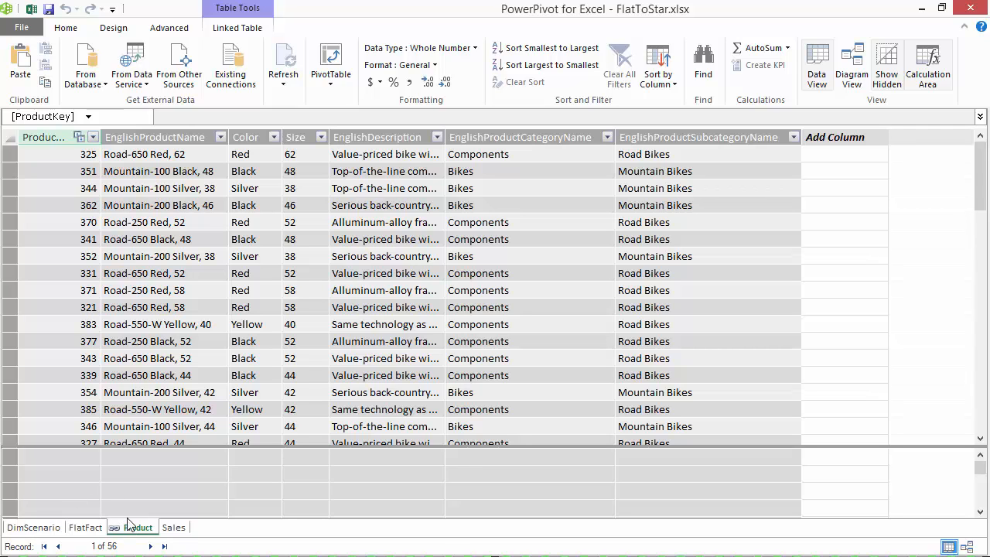
pyautogui.click(35, 14)
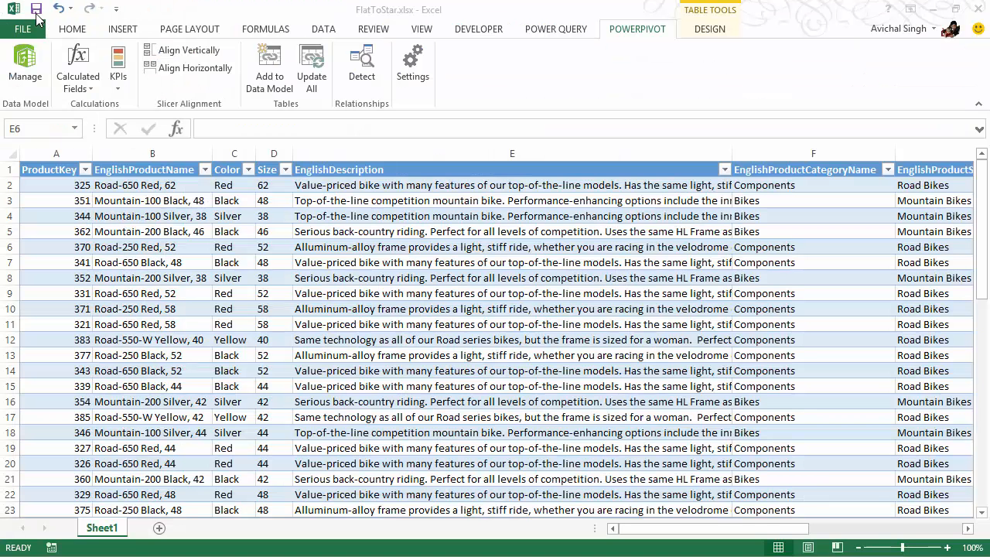
pyautogui.click(239, 259)
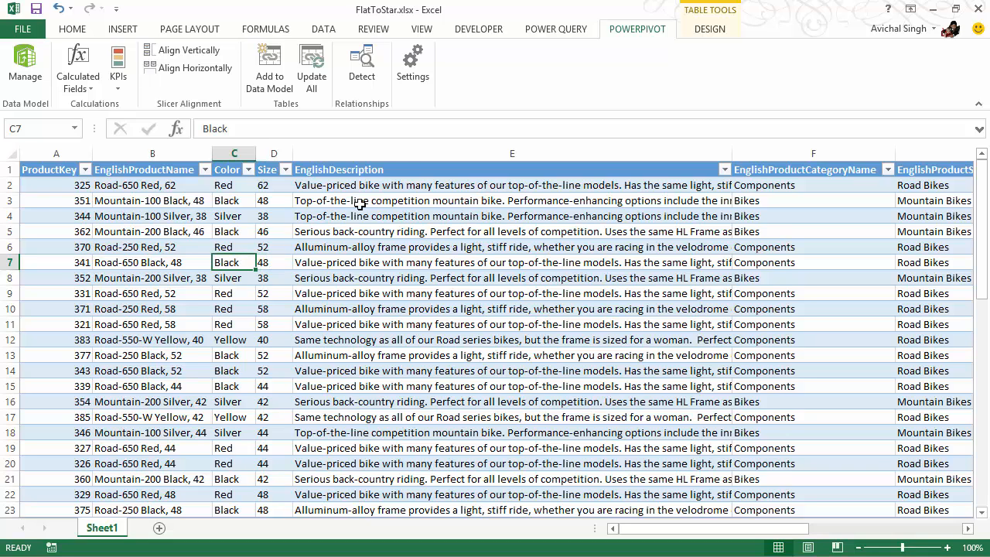
pyautogui.click(321, 30)
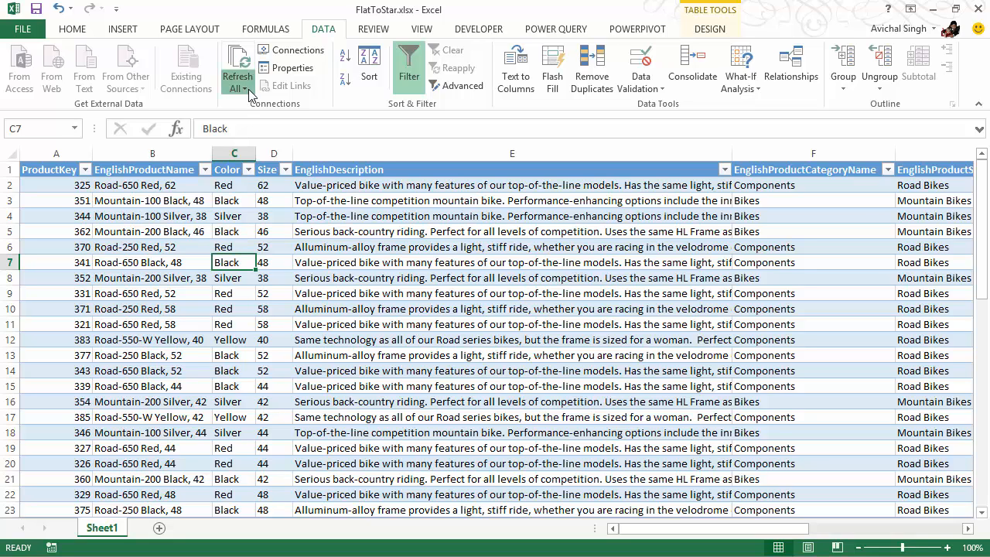
pyautogui.click(244, 88)
pyautogui.click(253, 103)
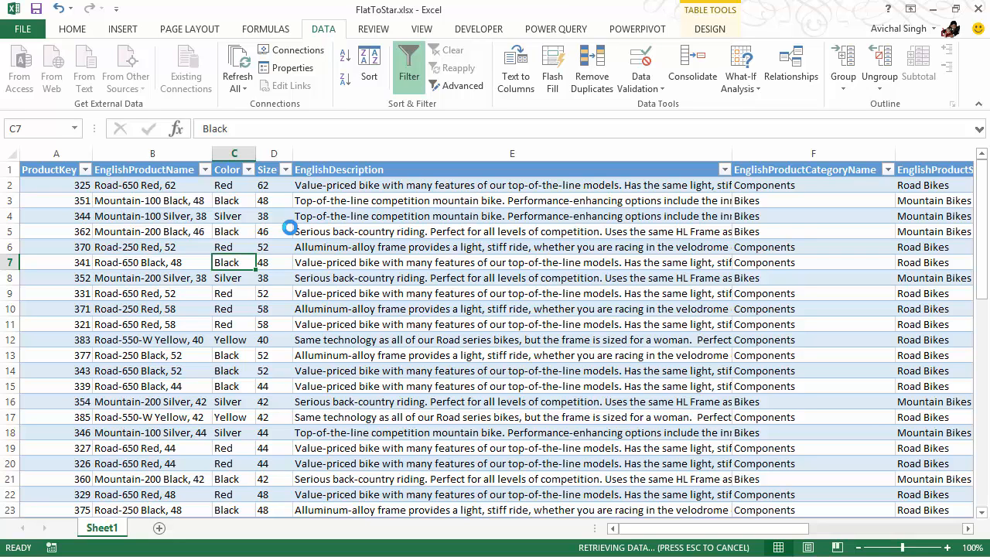
pyautogui.click(209, 228)
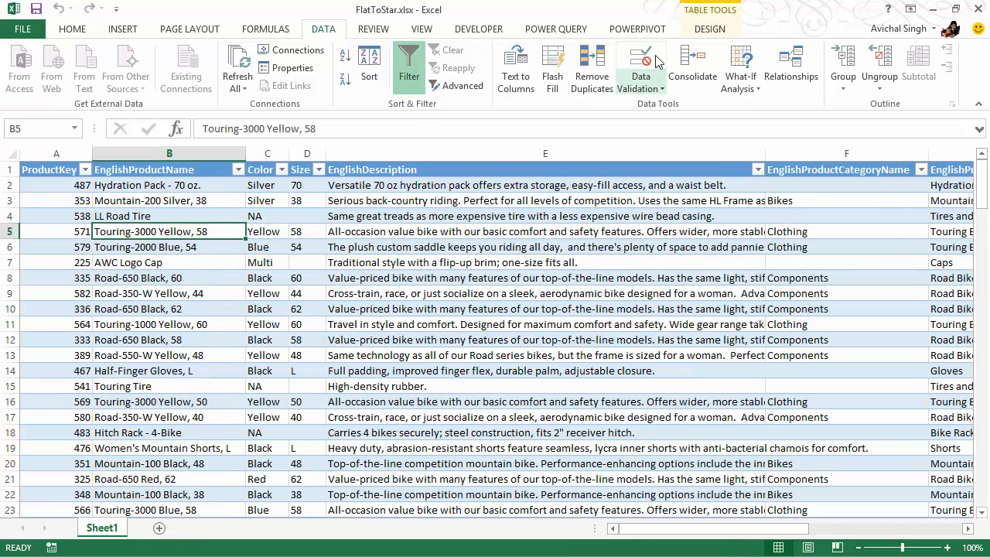
# Check the record counts of the FlatFact and Product tables in the PowerPivot data model and return to the Excel workbook
pyautogui.click(637, 29)
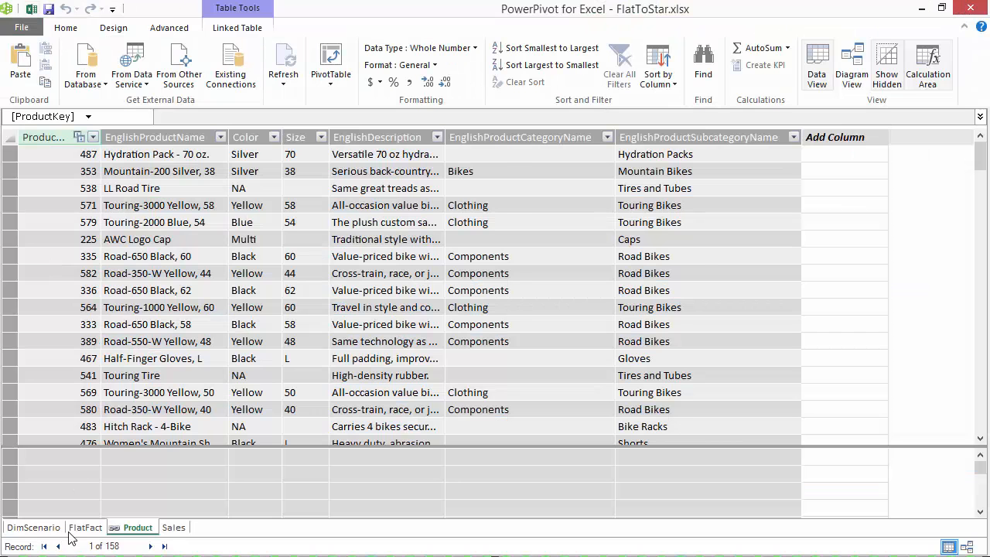
pyautogui.click(77, 528)
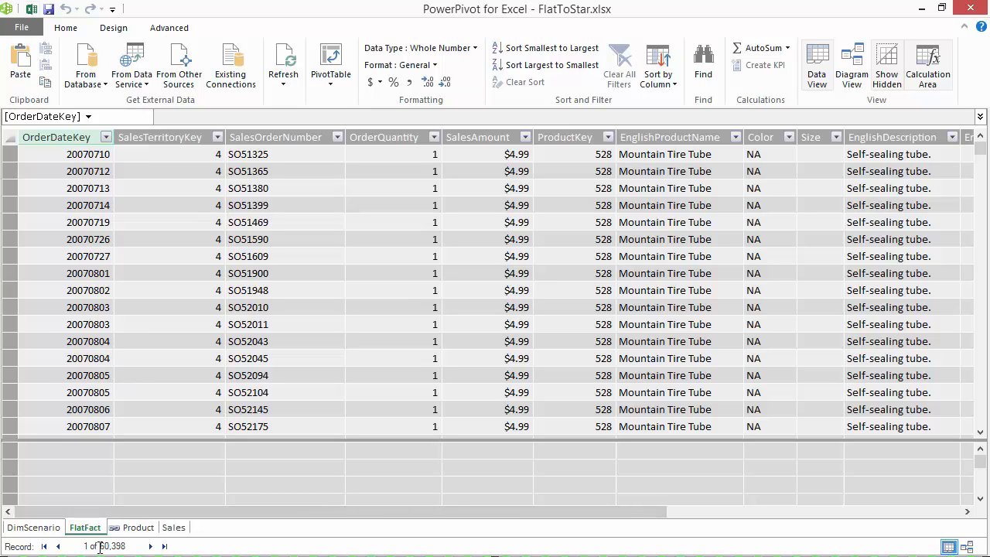
pyautogui.click(138, 528)
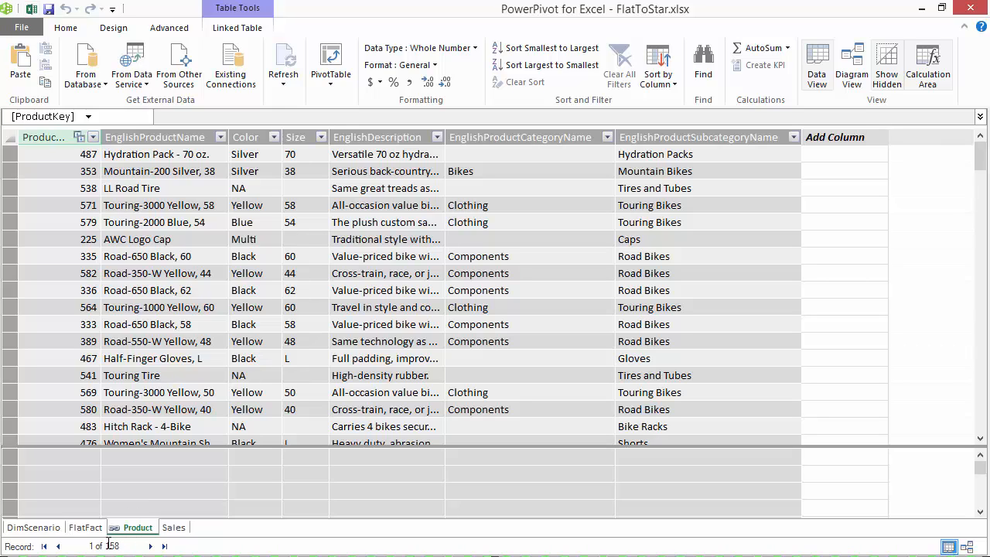
pyautogui.click(203, 389)
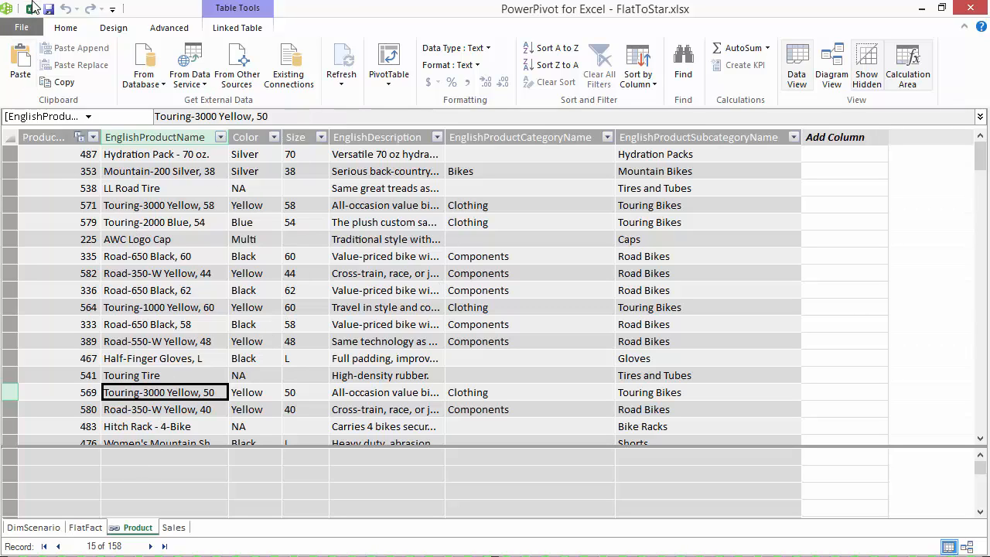
pyautogui.click(32, 9)
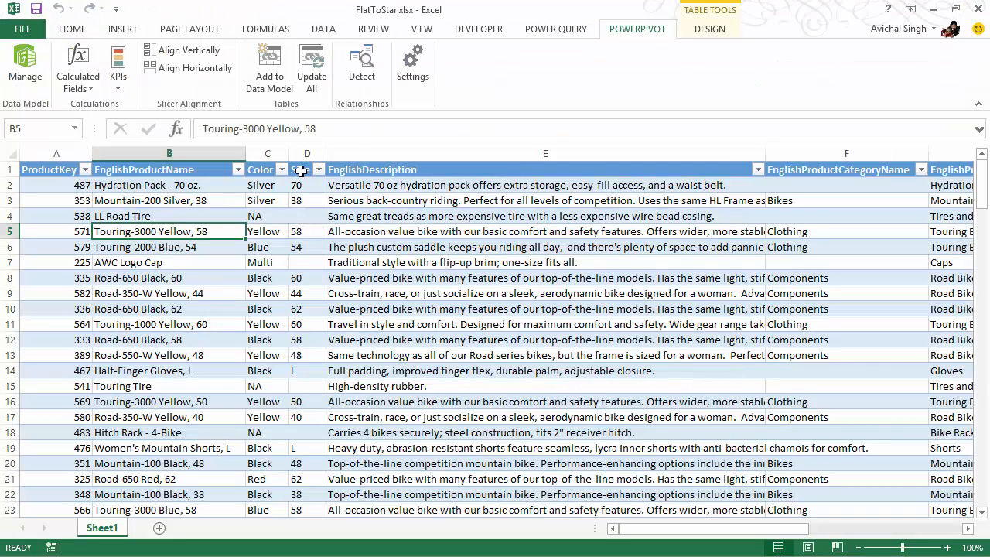
# In the FlatToStar_PowerQuery workbook, connect Power Query to the AdventureWorks SQL Server database on server "." and open FlatFact for editing
pyautogui.click(325, 31)
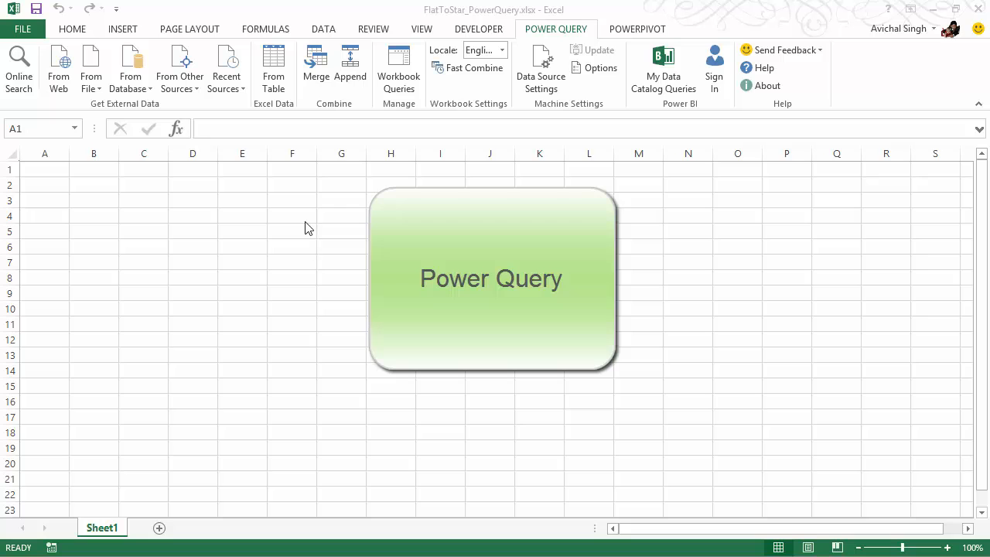
pyautogui.click(120, 91)
pyautogui.click(133, 110)
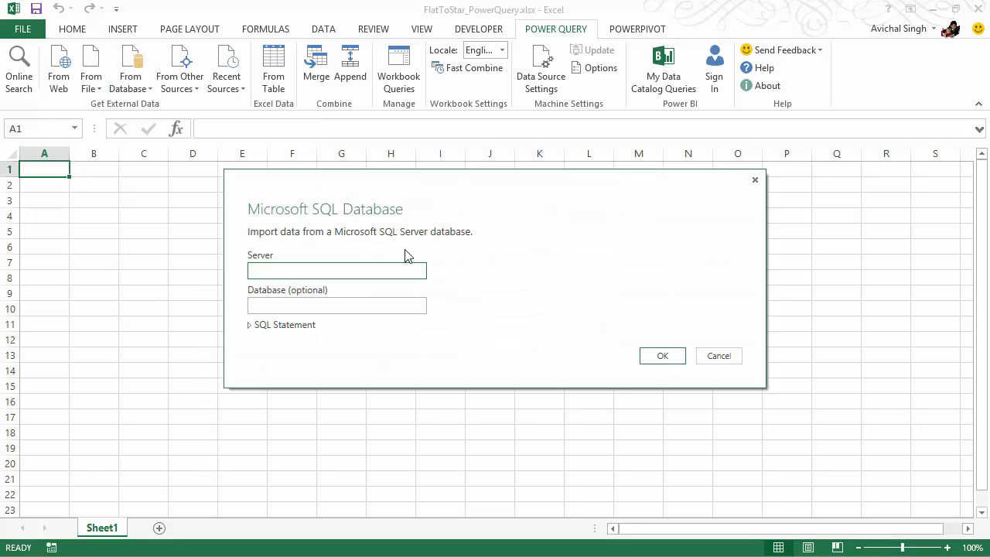
pyautogui.write('.')
pyautogui.click(350, 303)
pyautogui.write('AdventureWorks')
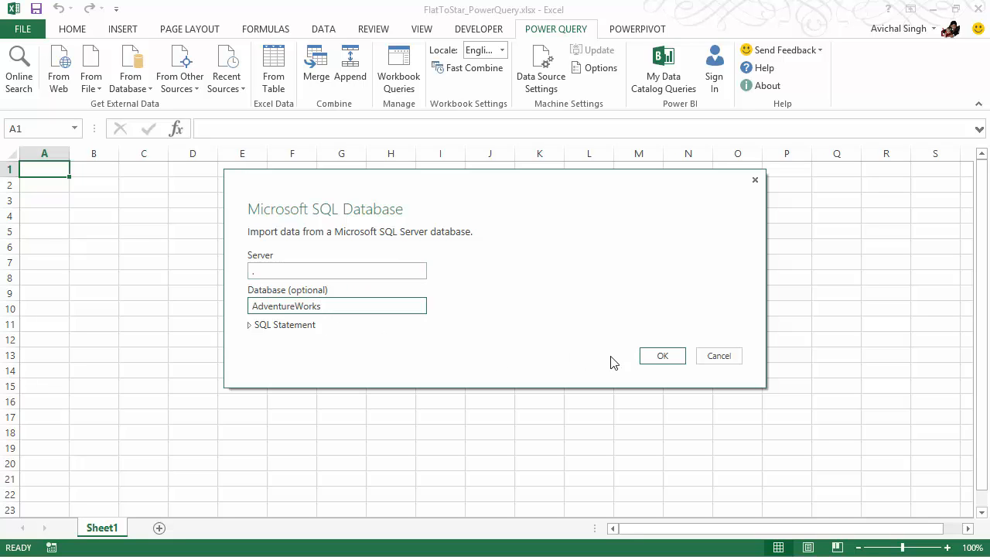
pyautogui.click(654, 359)
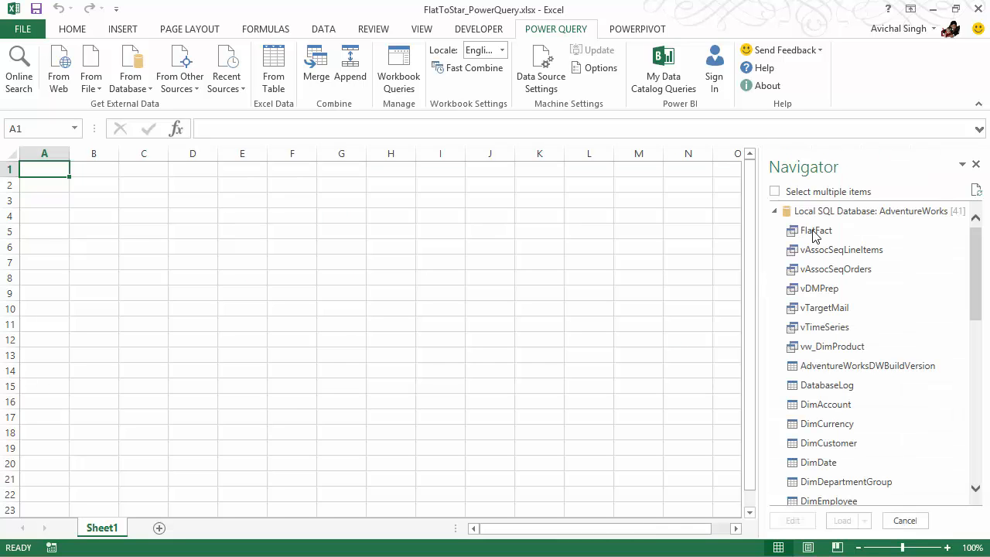
pyautogui.click(814, 232)
pyautogui.click(799, 519)
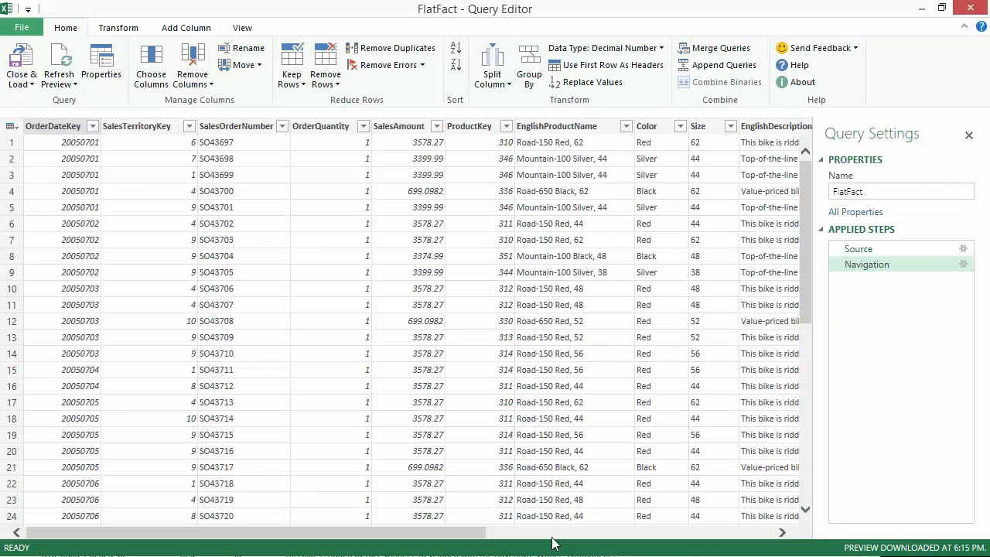
# Keep only the columns from ProductKey through EnglishProductSubcategoryName in the FlatFact query, removing all other columns
pyautogui.click(553, 533)
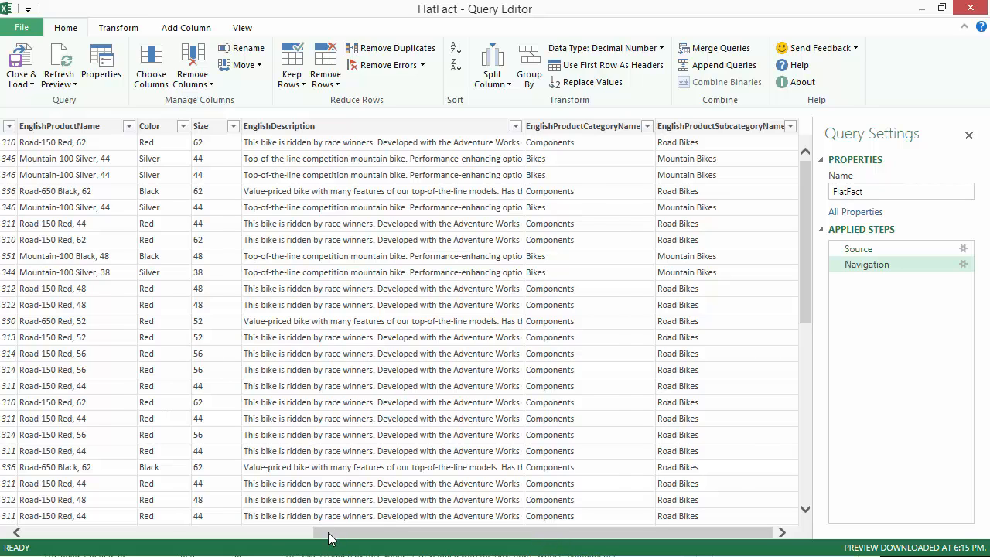
pyautogui.moveTo(328, 537); pyautogui.dragTo(217, 529)
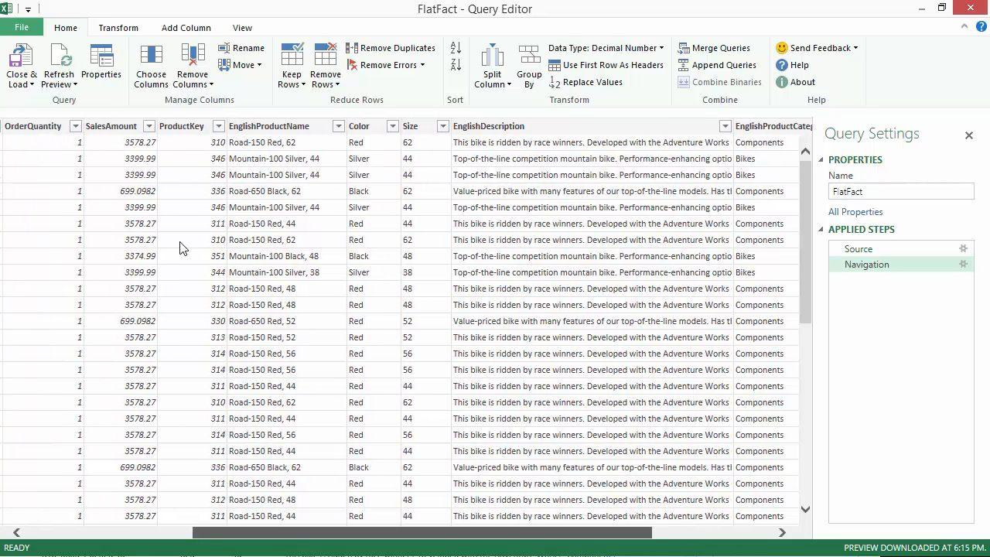
pyautogui.click(197, 132)
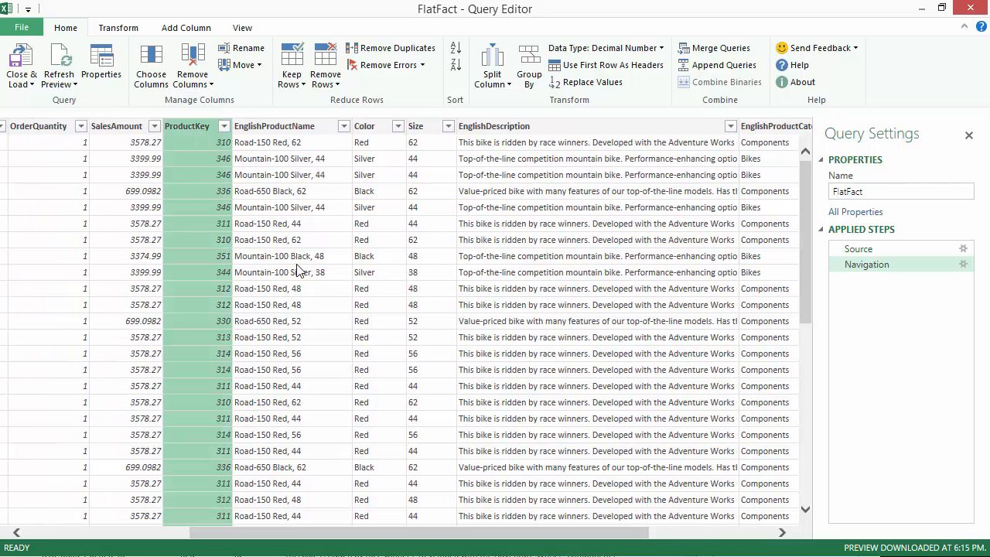
pyautogui.click(684, 532)
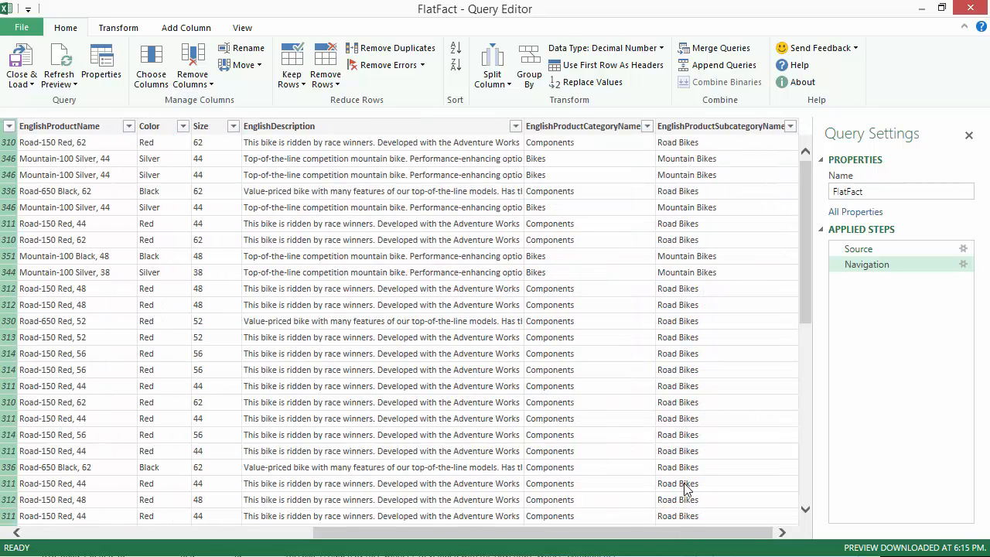
pyautogui.keyDown('shift'); pyautogui.click(723, 143); pyautogui.keyUp('shift')
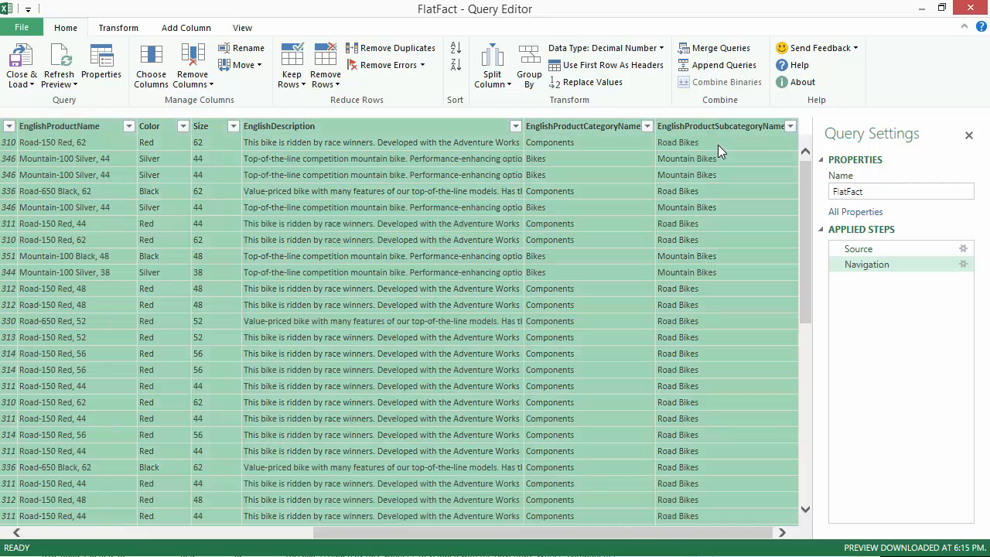
pyautogui.rightClick(609, 129)
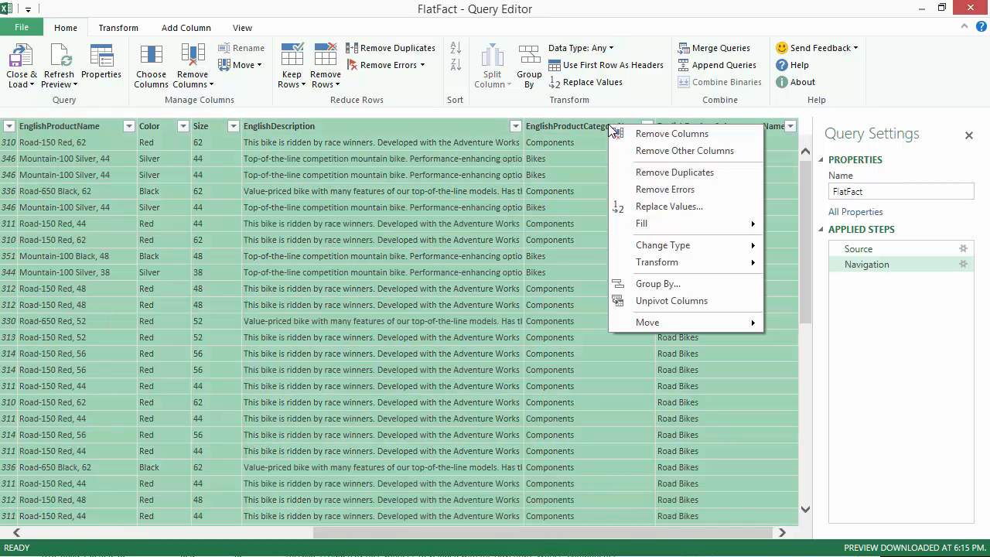
pyautogui.click(649, 147)
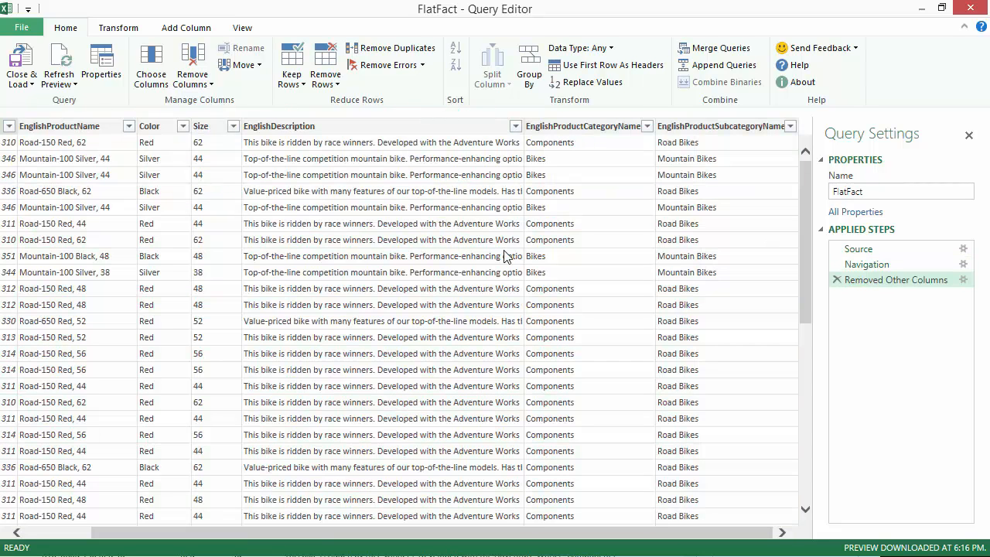
# Remove duplicate rows across all columns from ProductKey through EnglishProductSubcategoryName
pyautogui.click(73, 531)
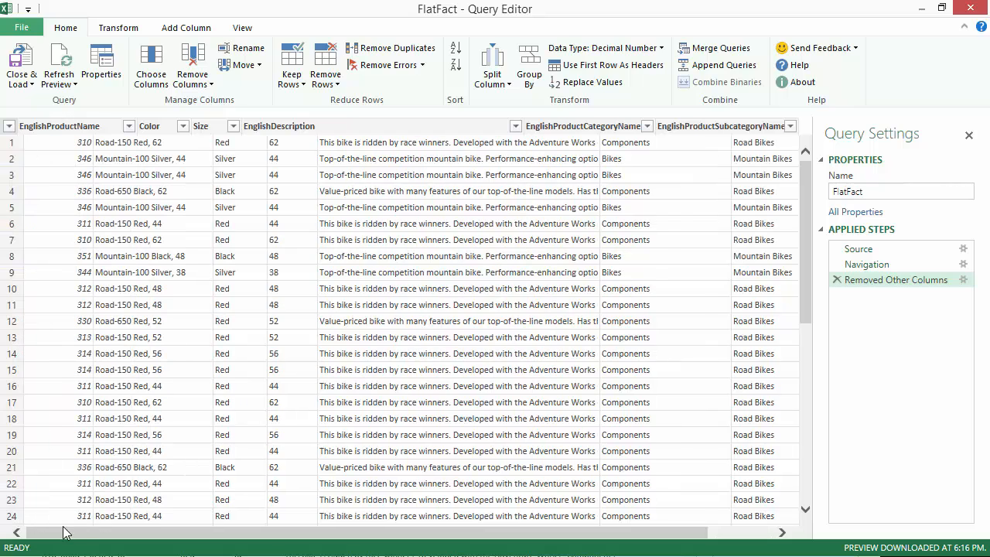
pyautogui.click(45, 132)
pyautogui.click(715, 532)
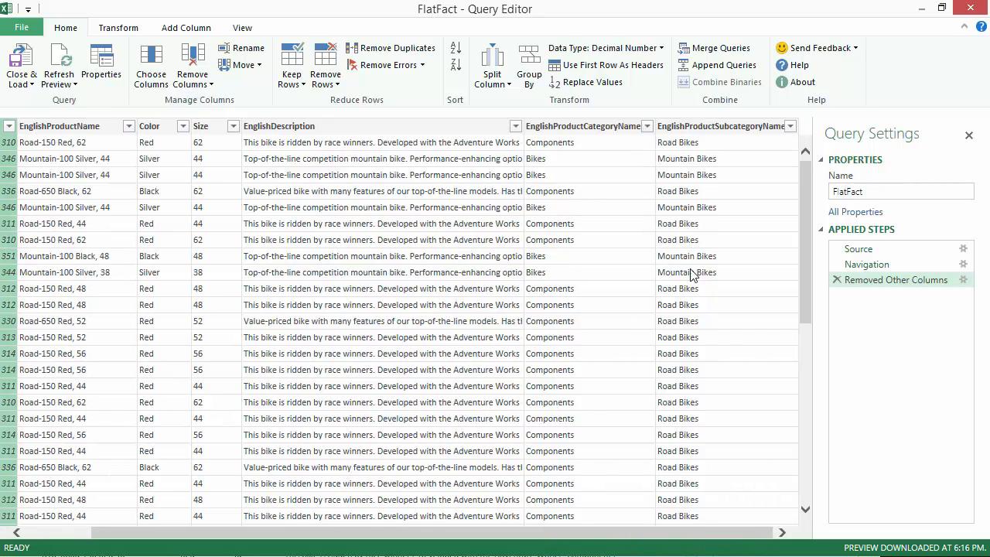
pyautogui.keyDown('shift'); pyautogui.click(720, 128); pyautogui.keyUp('shift')
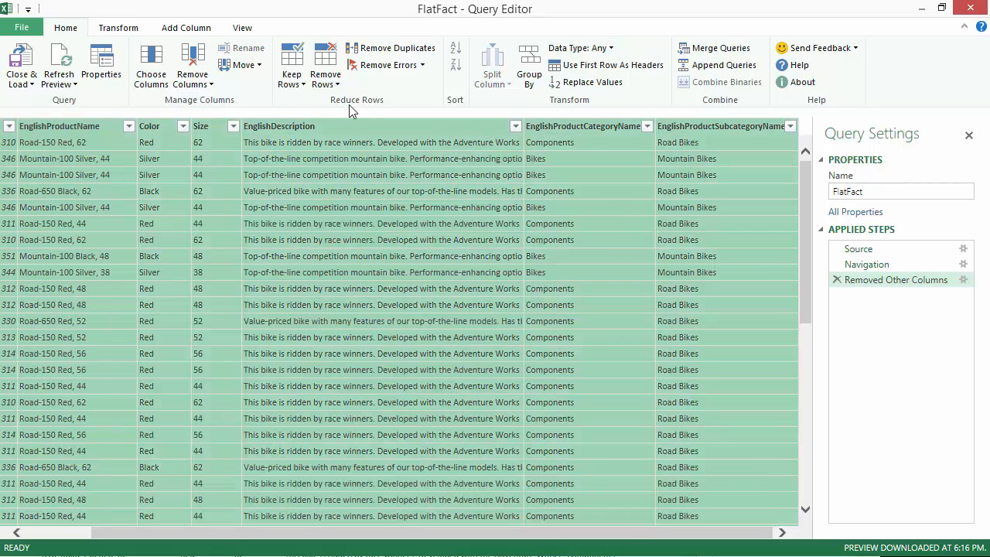
pyautogui.click(398, 48)
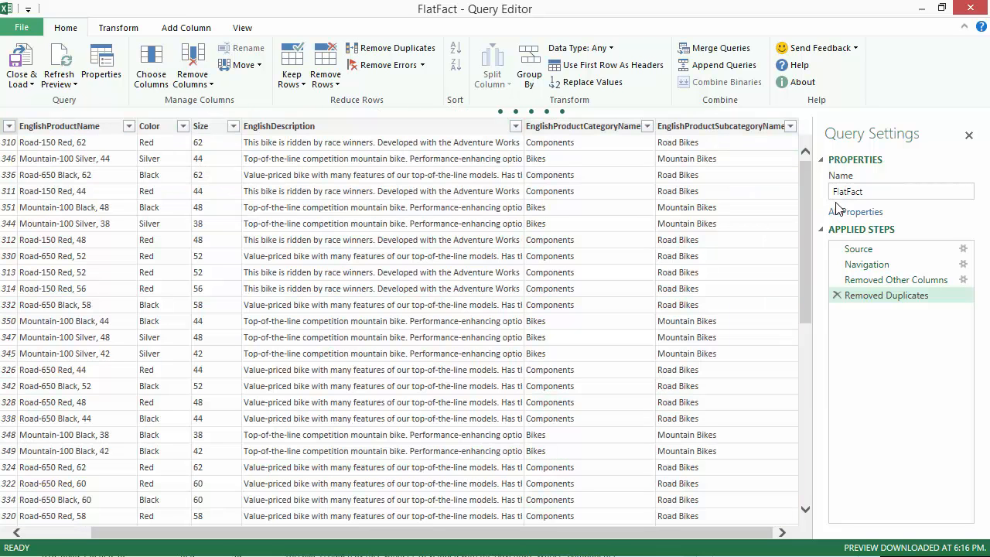
# Rename the query as Product
pyautogui.click(879, 194)
pyautogui.hotkey('ctrl', 'a')
pyautogui.press('BackSpace')
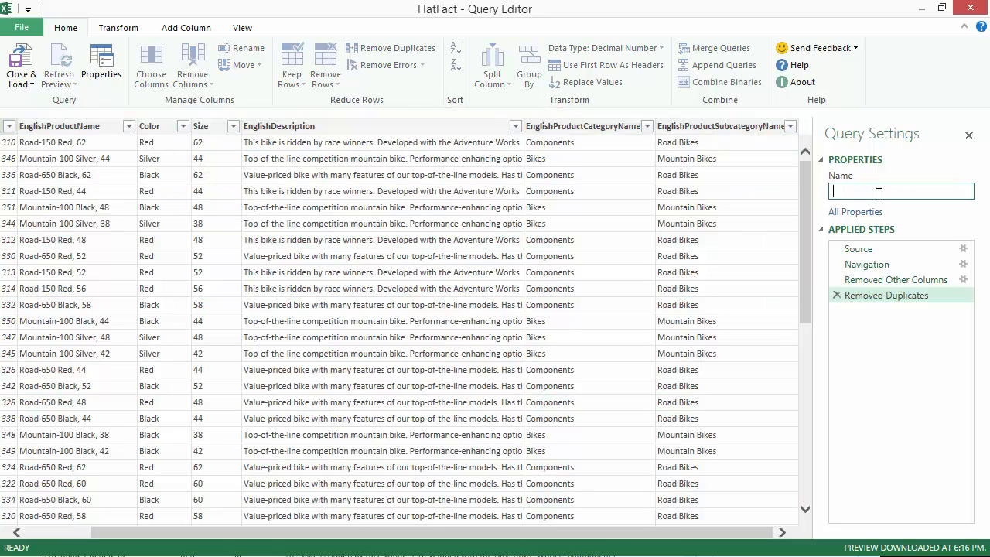
pyautogui.write('Product')
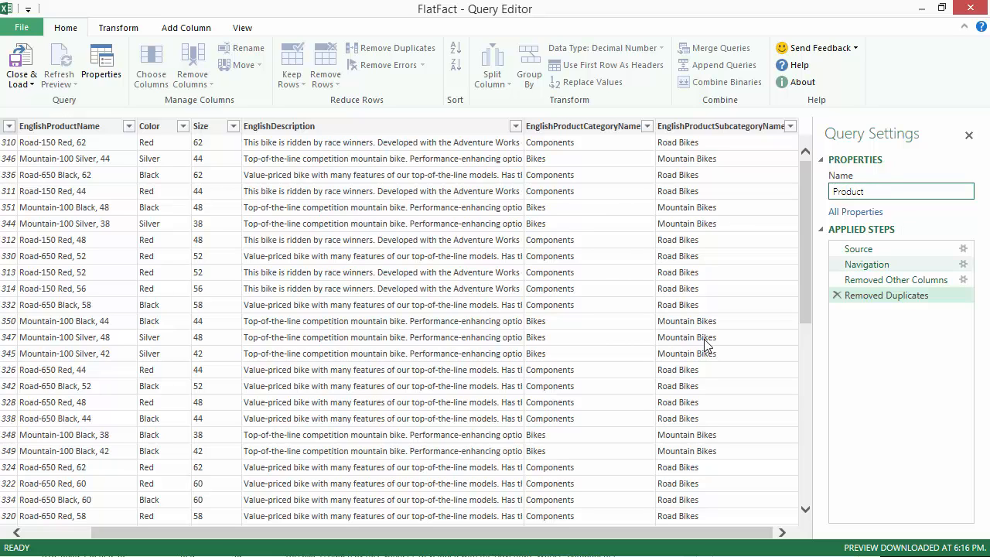
# Close the query editor and load Product as a connection only, adding its data to the Data Model
pyautogui.click(21, 83)
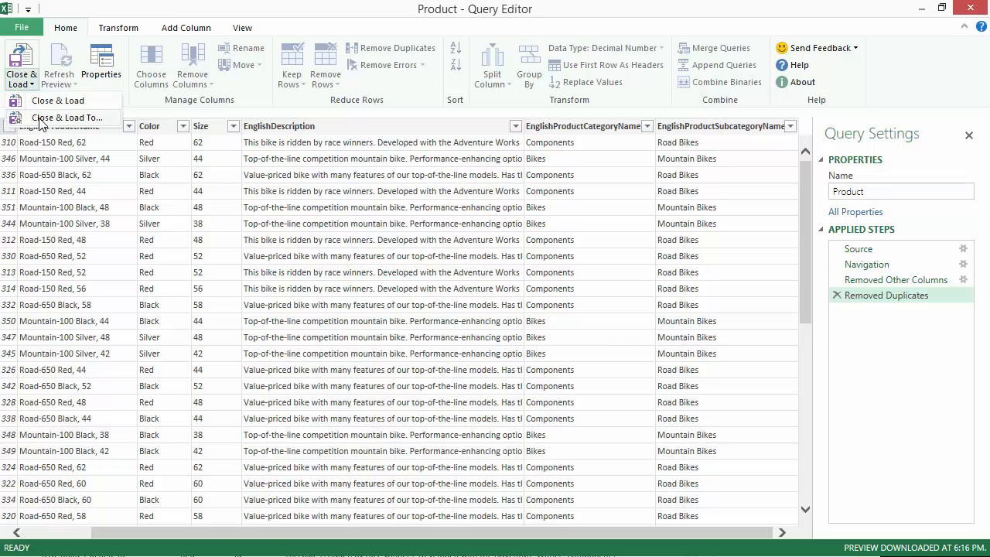
pyautogui.click(39, 121)
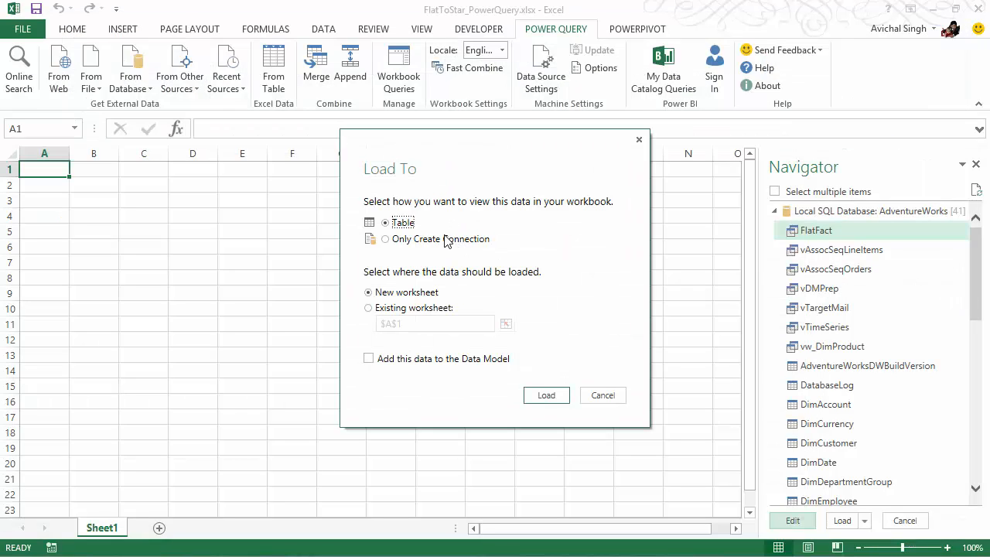
pyautogui.click(439, 240)
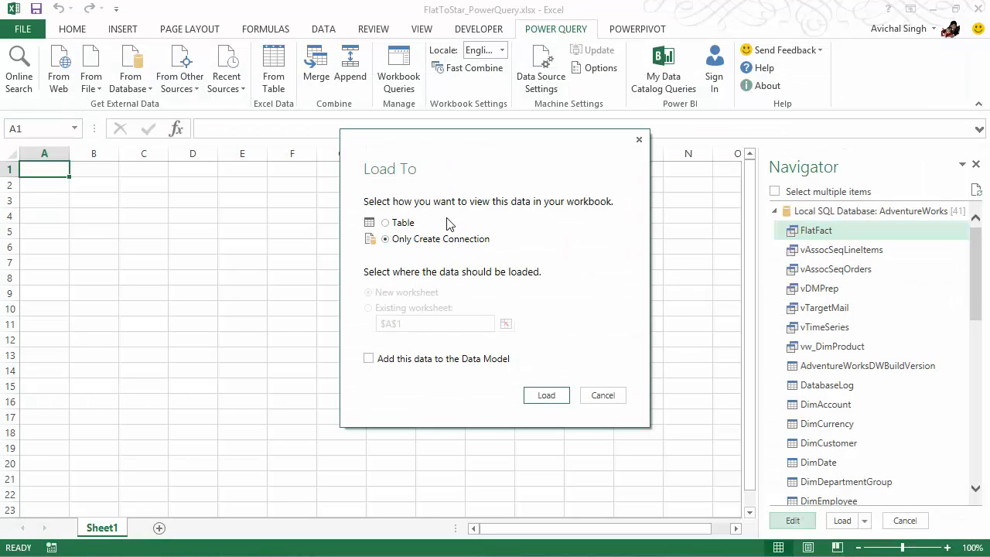
pyautogui.click(369, 359)
pyautogui.click(546, 396)
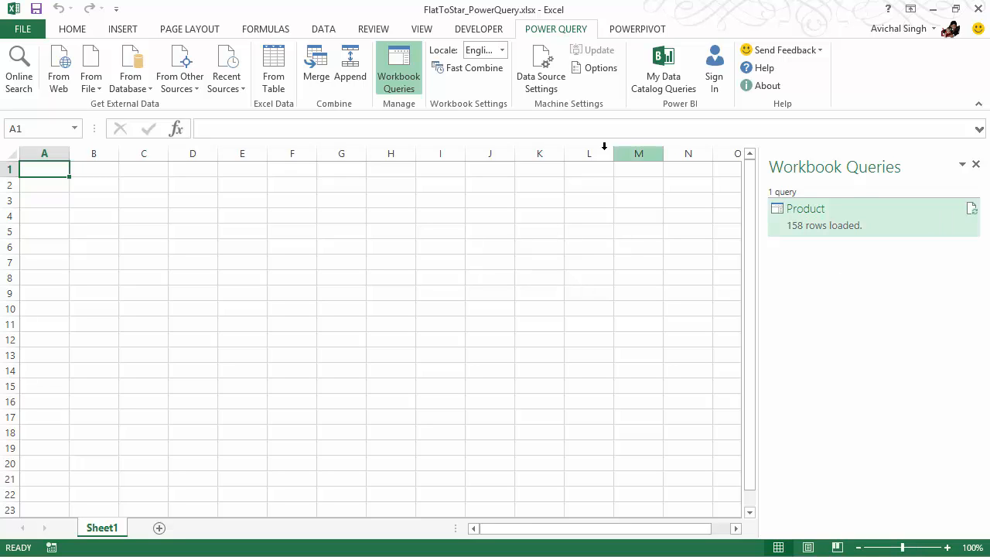
# View the loaded Product table in the PowerPivot data model and return to the Power Query commands in the Excel workbook
pyautogui.click(634, 31)
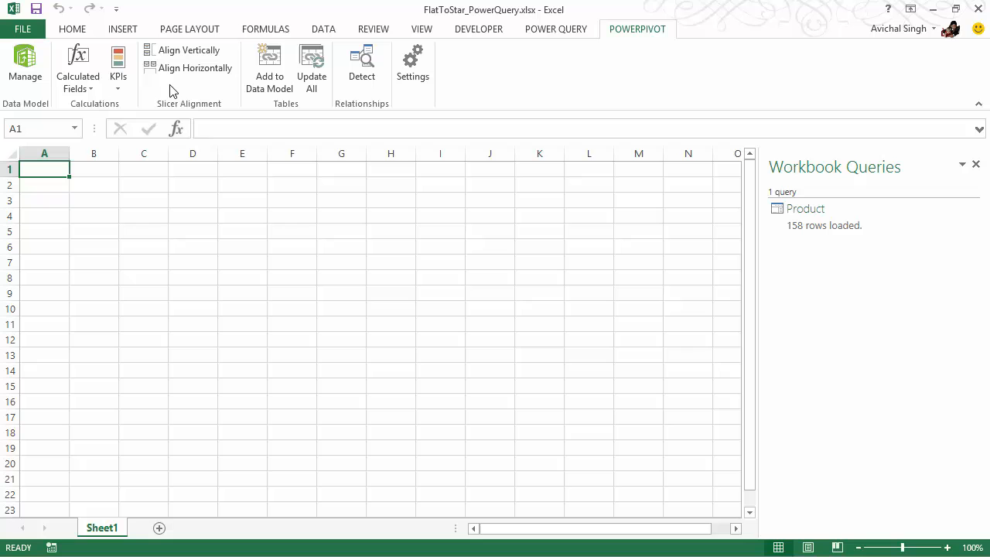
pyautogui.click(26, 70)
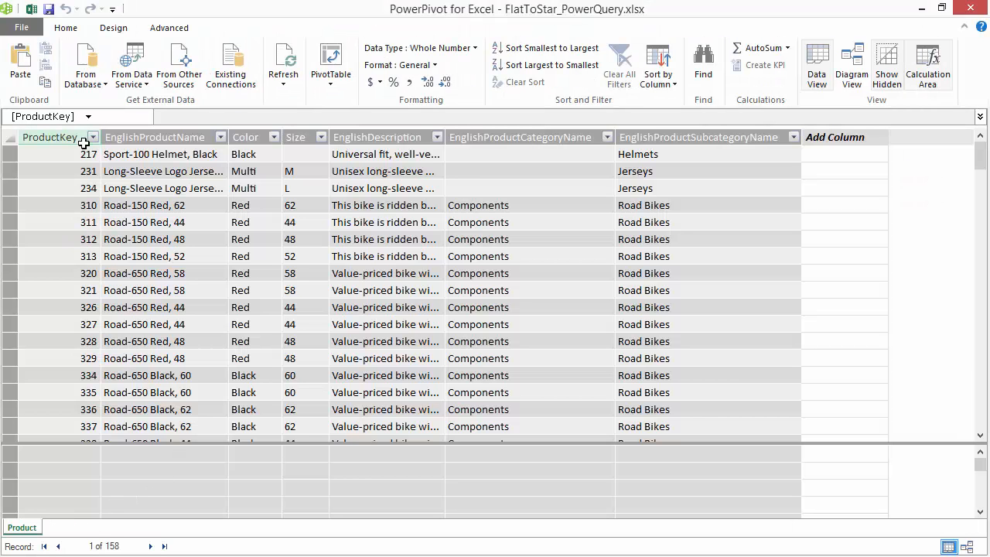
pyautogui.click(32, 9)
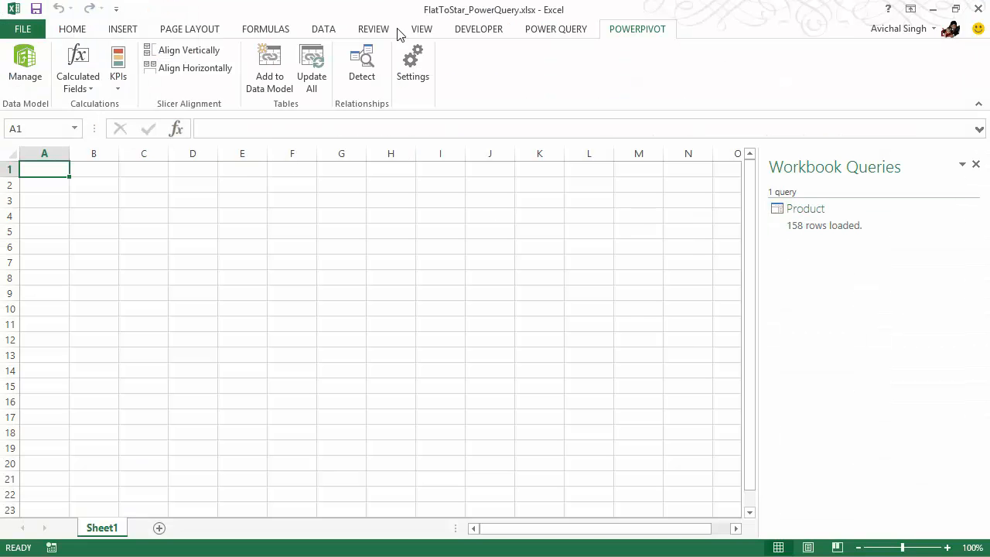
pyautogui.click(537, 31)
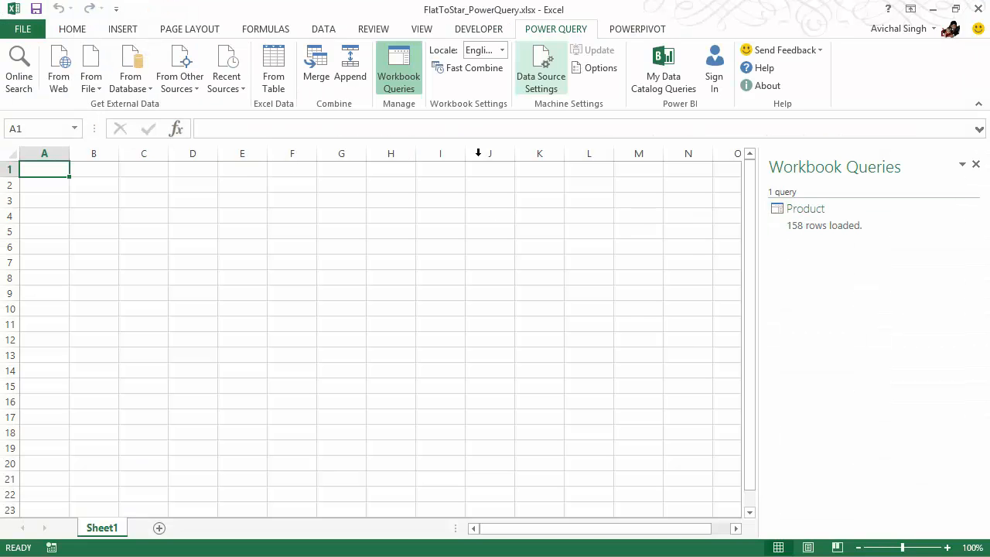
pyautogui.click(142, 89)
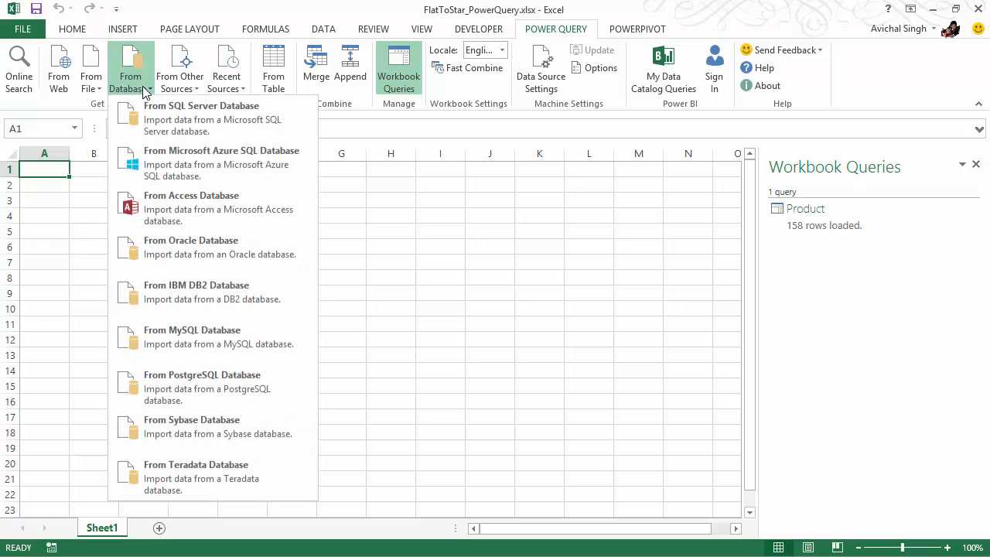
pyautogui.click(175, 120)
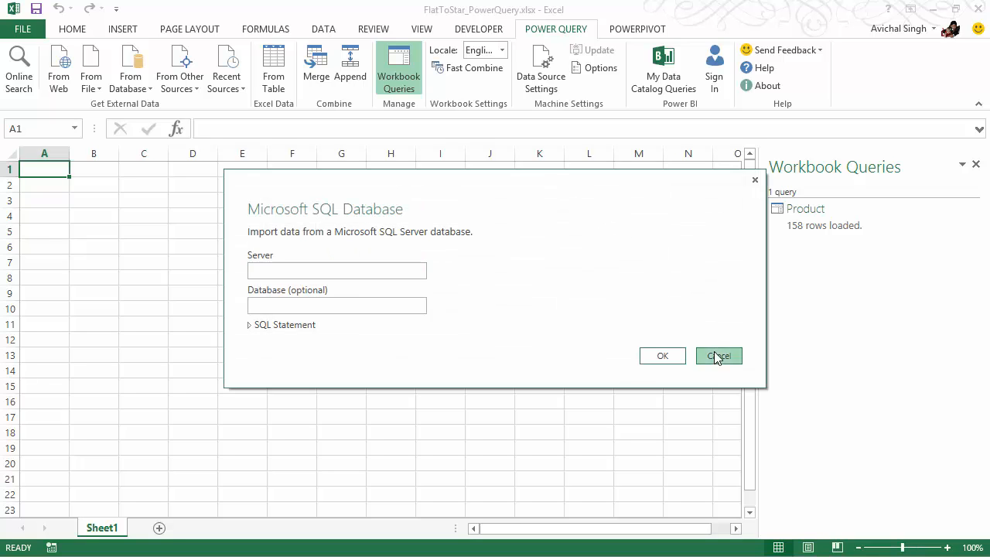
pyautogui.click(718, 355)
# Reconnect to the local AdventureWorks SQL database from the recent sources and open FlatFact in the Query Editor
pyautogui.click(239, 91)
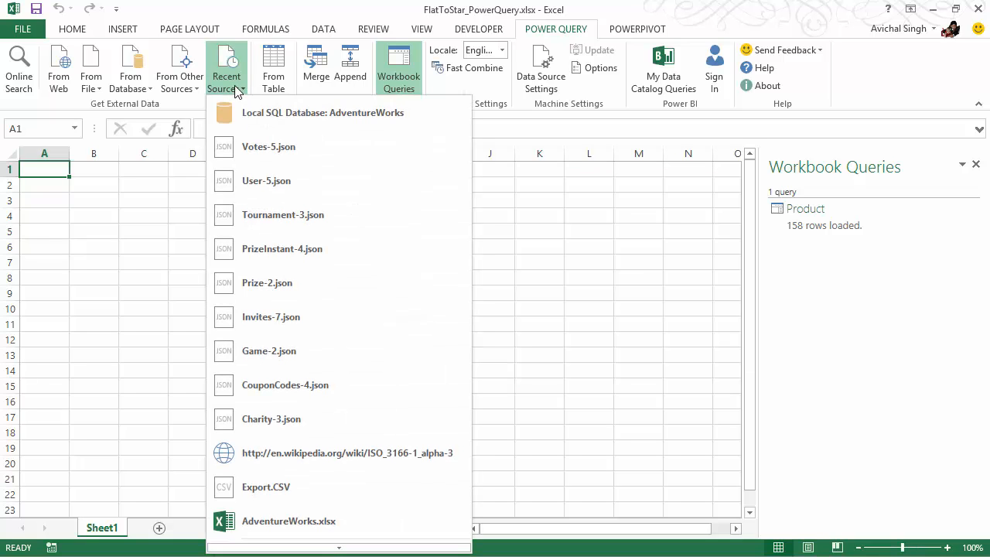
pyautogui.click(247, 112)
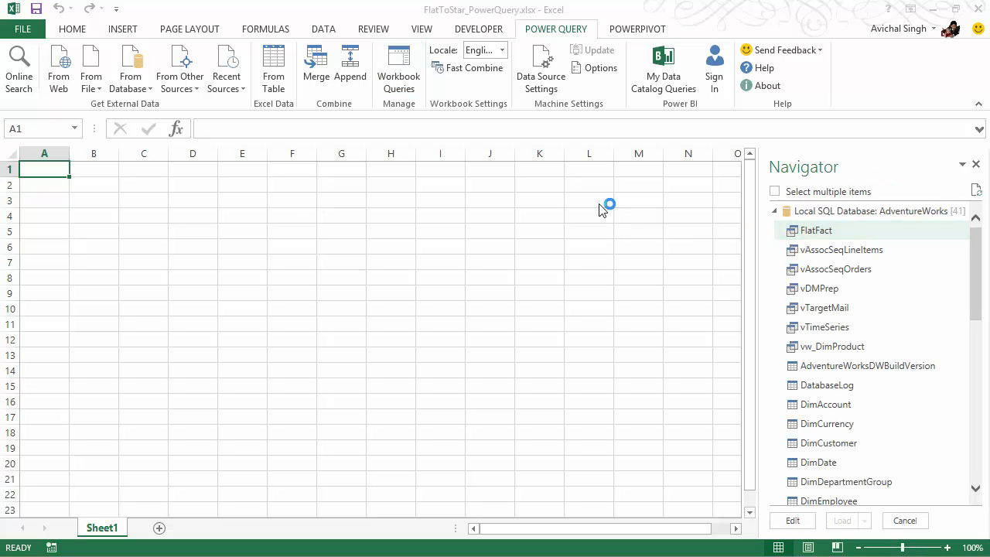
pyautogui.moveTo(989, 164); pyautogui.dragTo(539, 2)
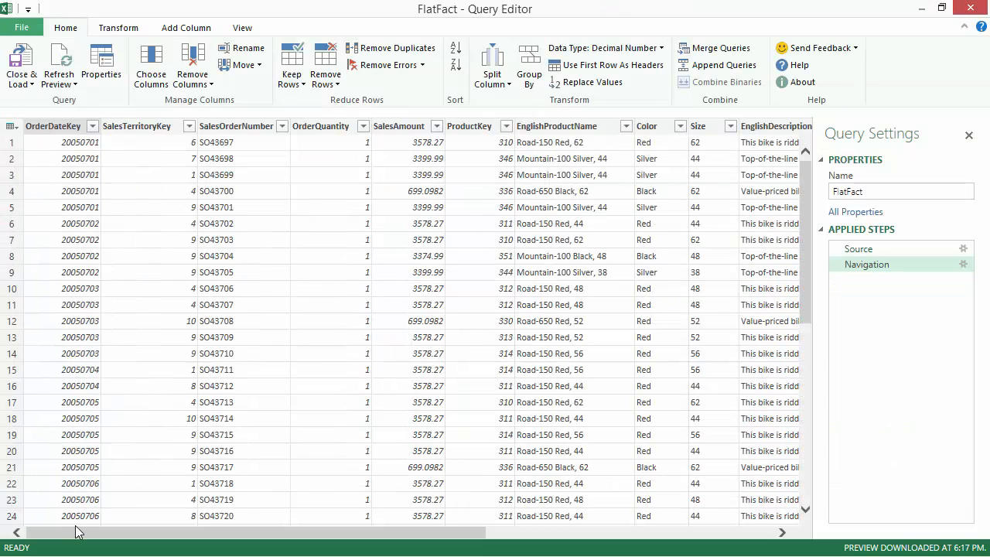
# Keep only the columns from OrderDateKey through ProductKey in the new FlatFact query, removing all other columns
pyautogui.click(49, 130)
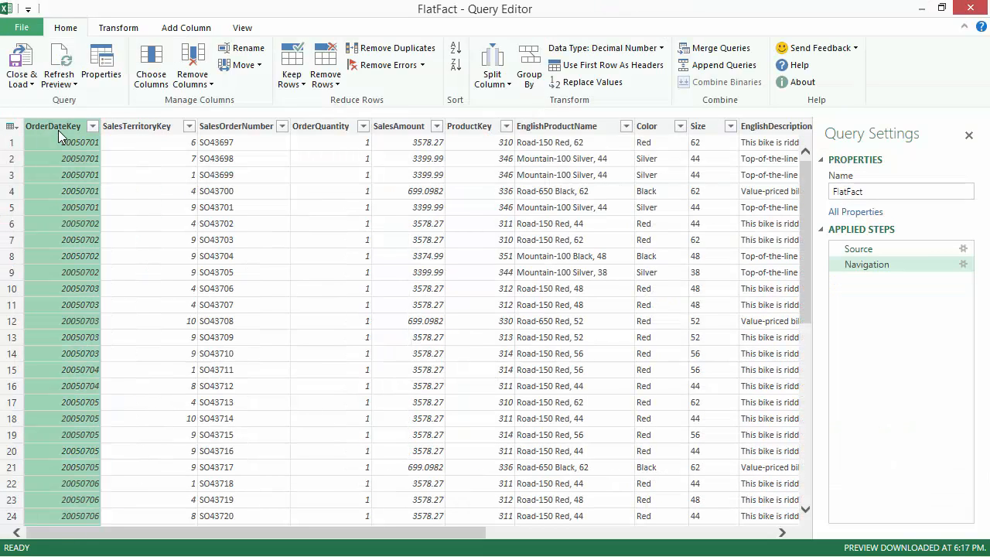
pyautogui.keyDown('shift'); pyautogui.click(472, 129); pyautogui.keyUp('shift')
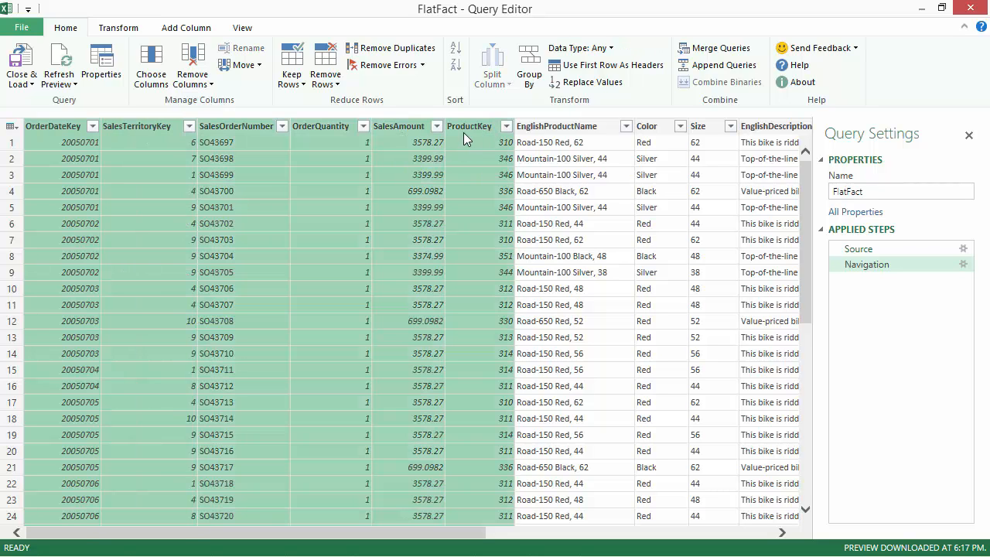
pyautogui.rightClick(478, 127)
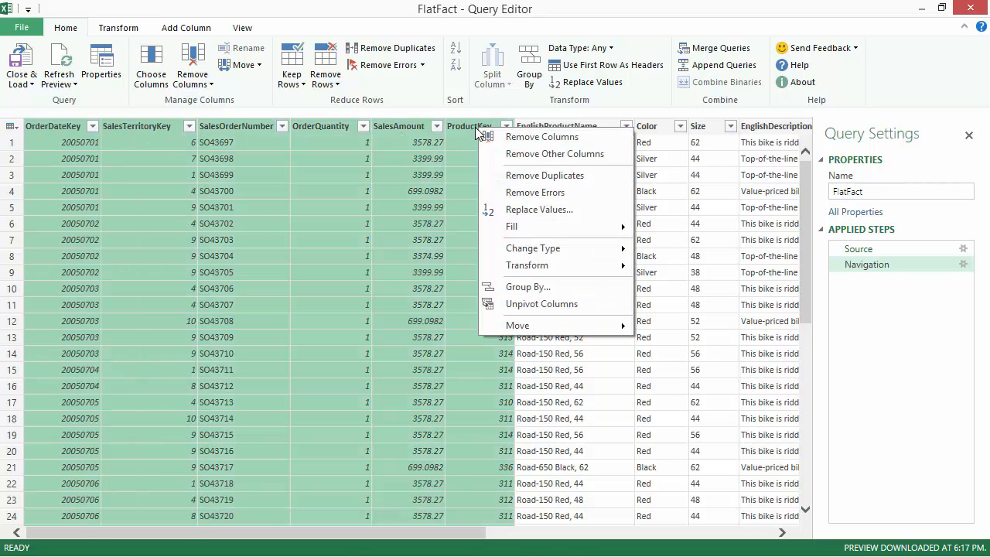
pyautogui.click(515, 154)
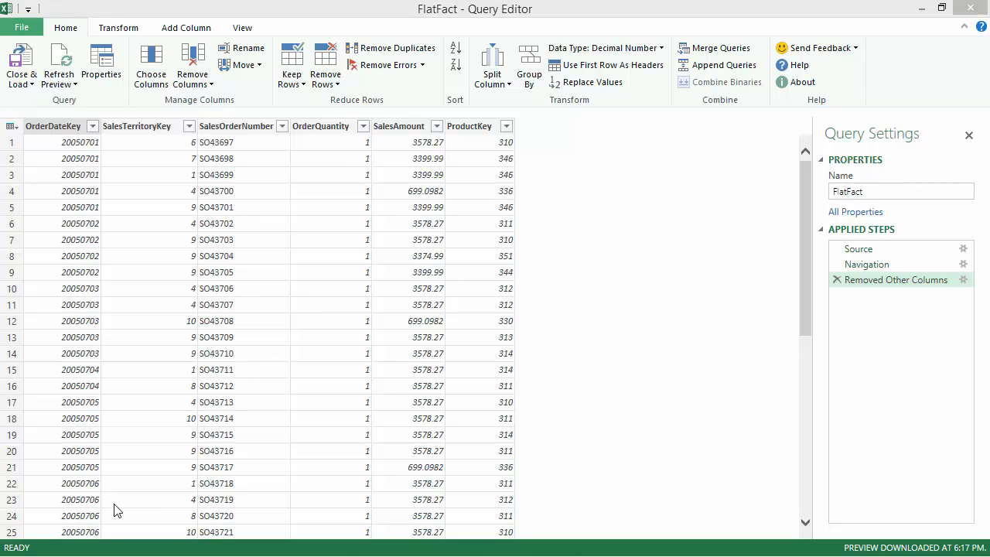
# Close the query editor and load FlatFact as a connection only, adding its data to the Data Model
pyautogui.click(20, 89)
pyautogui.click(37, 116)
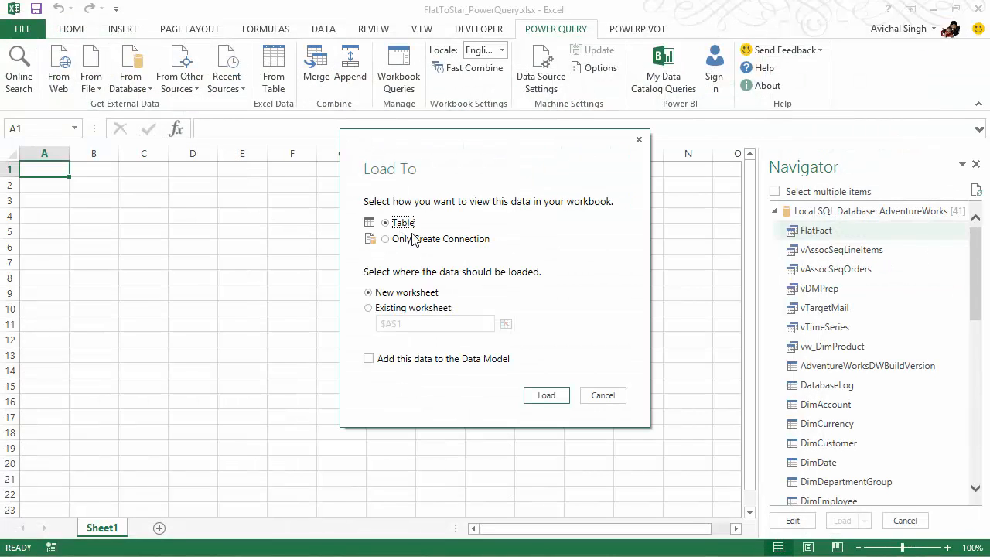
pyautogui.click(420, 242)
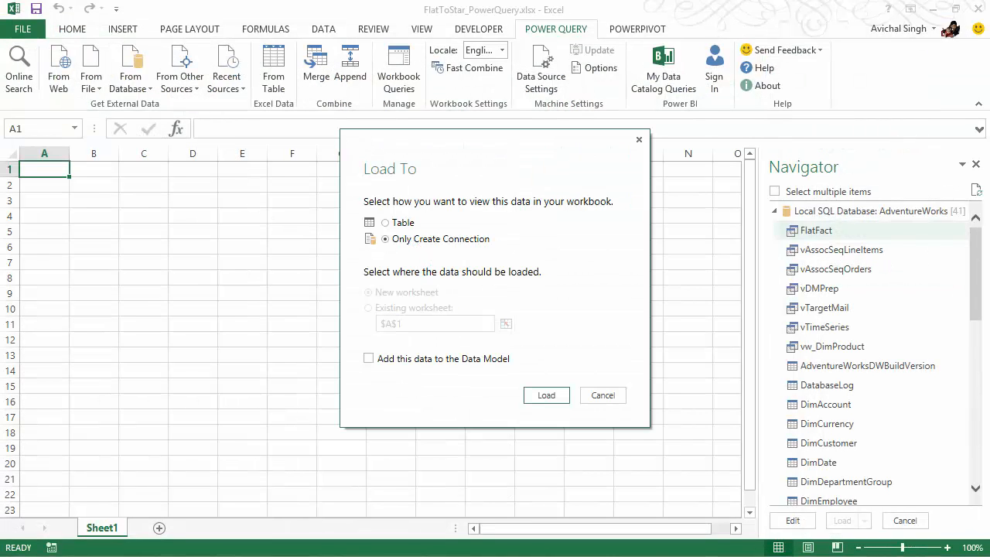
pyautogui.click(370, 360)
pyautogui.click(545, 396)
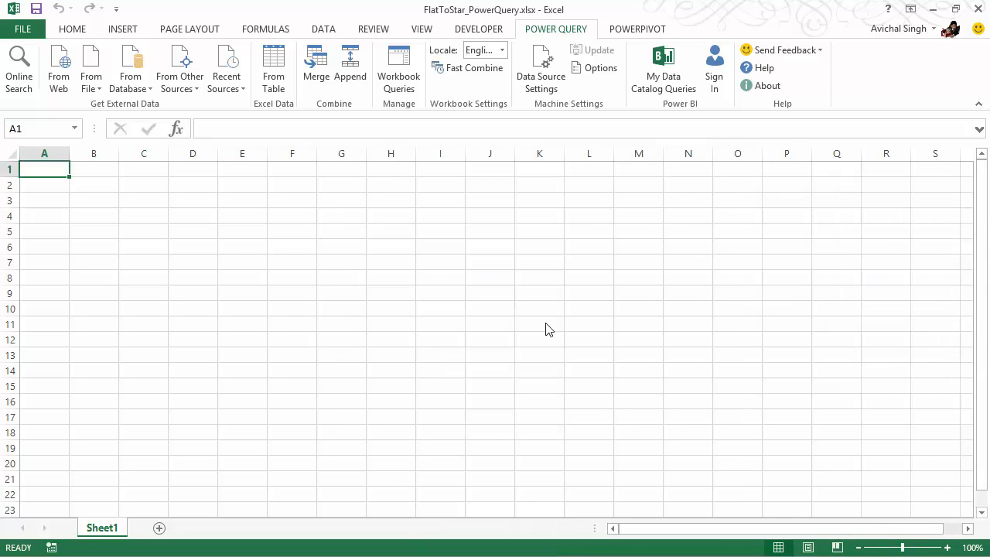
# Open the PowerPivot data model and rename the FlatFact table as Sales
pyautogui.click(637, 28)
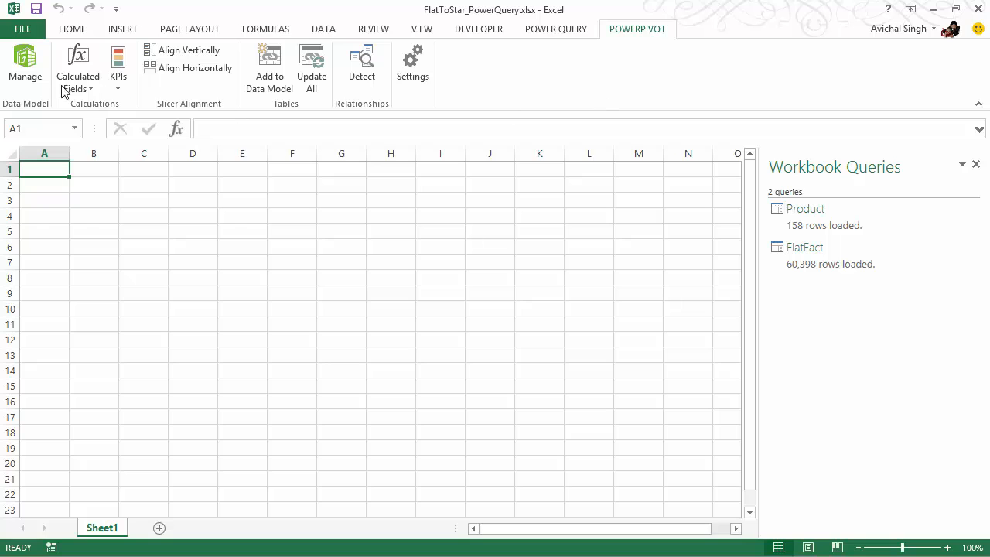
pyautogui.click(24, 66)
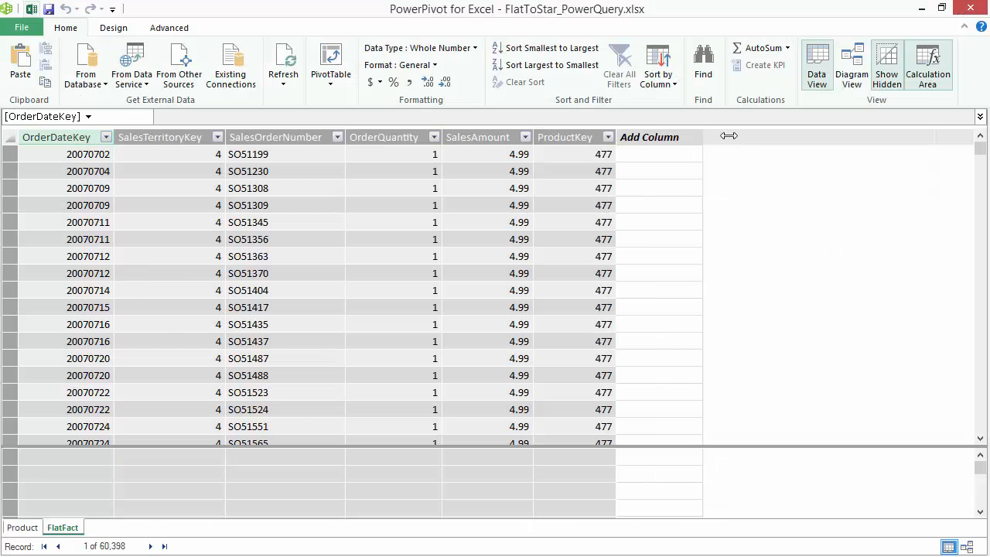
pyautogui.doubleClick(51, 526)
pyautogui.write('Sales')
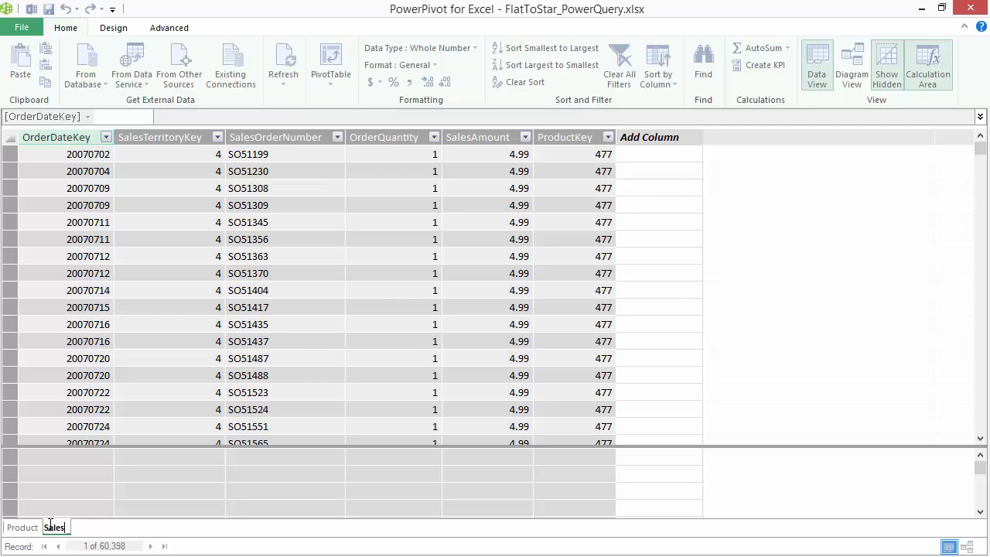
pyautogui.press('Return')
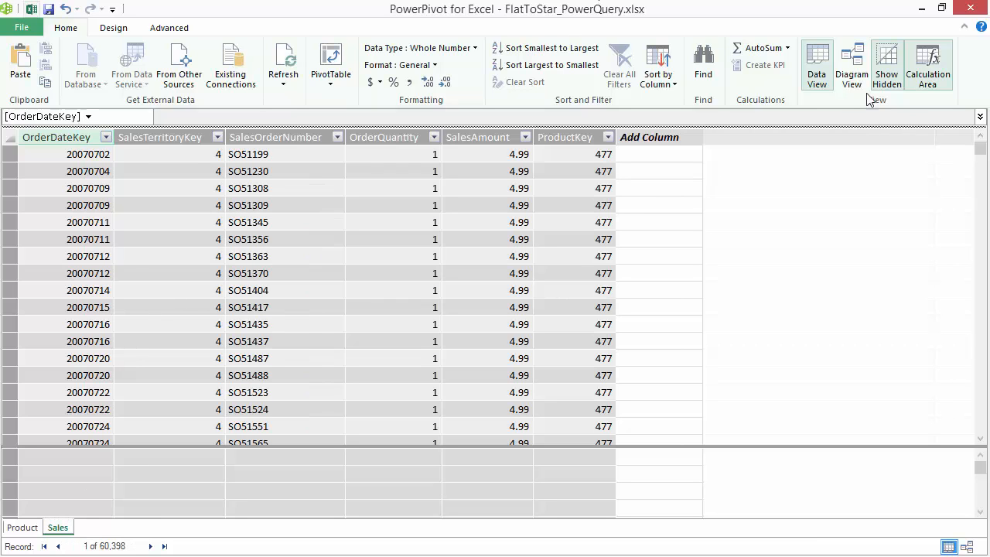
# Arrange the Sales table below Product in the model diagram and relate the two tables on ProductKey
pyautogui.click(852, 71)
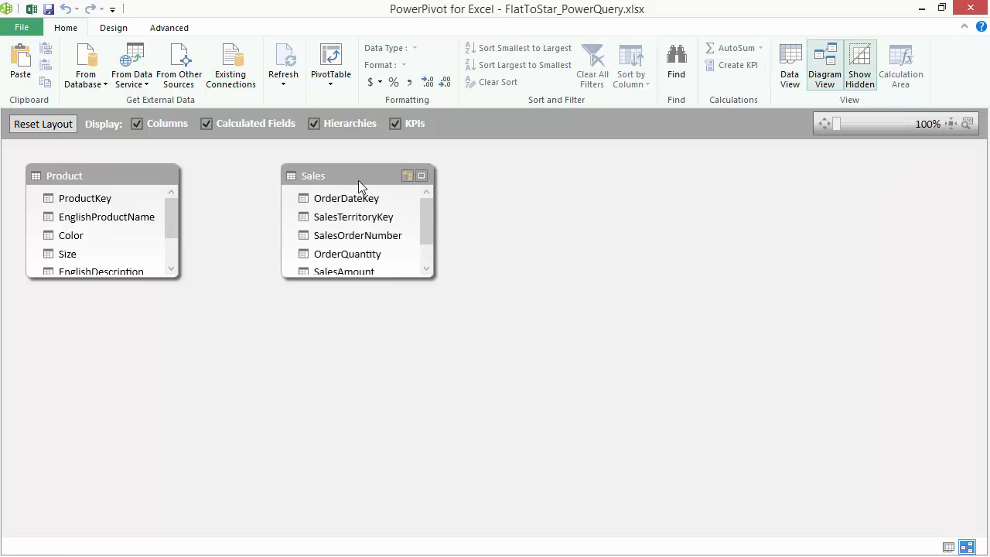
pyautogui.moveTo(358, 180); pyautogui.dragTo(296, 280)
pyautogui.moveTo(298, 369)
pyautogui.mouseDown()
pyautogui.moveTo(294, 445)
pyautogui.moveTo(272, 380)
pyautogui.moveTo(116, 236)
pyautogui.moveTo(102, 210)
pyautogui.moveTo(142, 217)
pyautogui.moveTo(105, 198)
pyautogui.mouseUp()
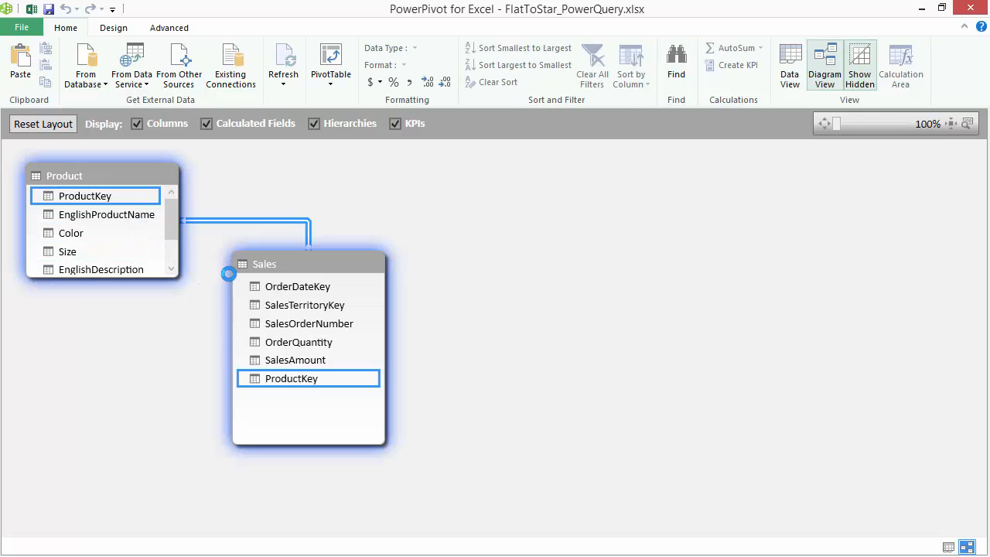